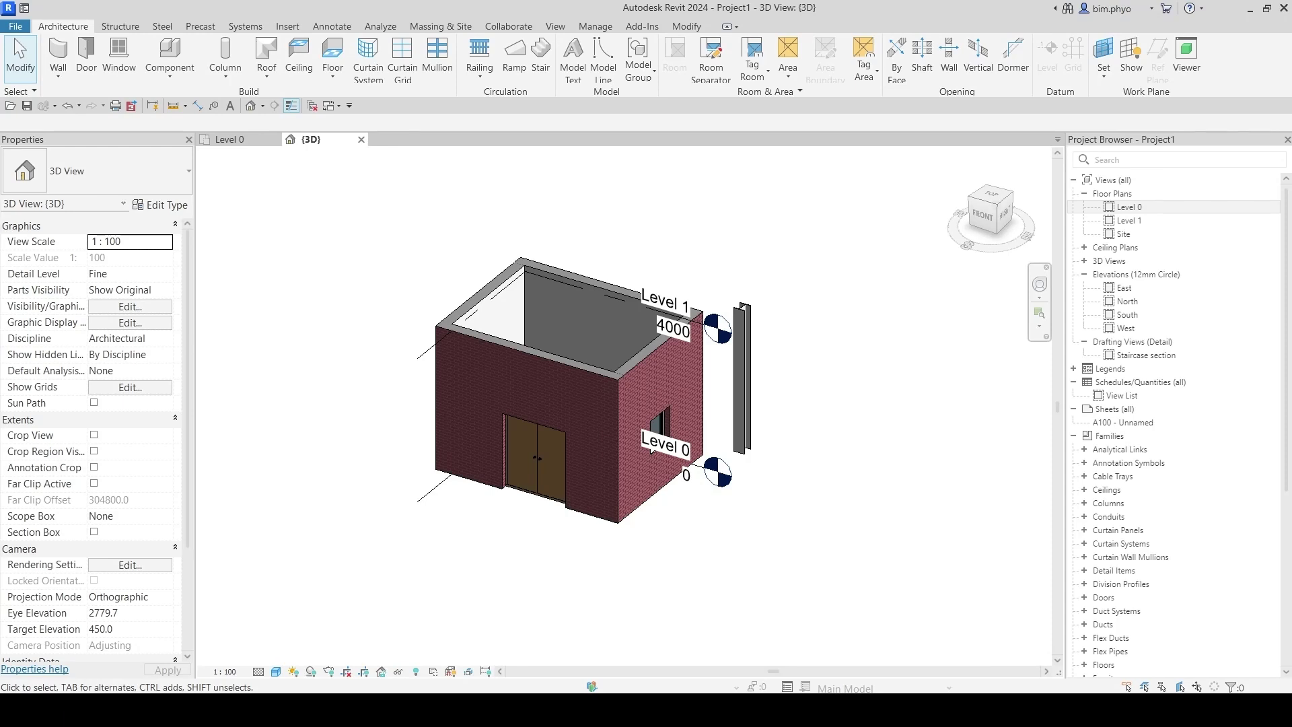
Bring the 'How to apply Hide/Isolate to view' Notepad note in front of Revit.
key("alt+Tab")
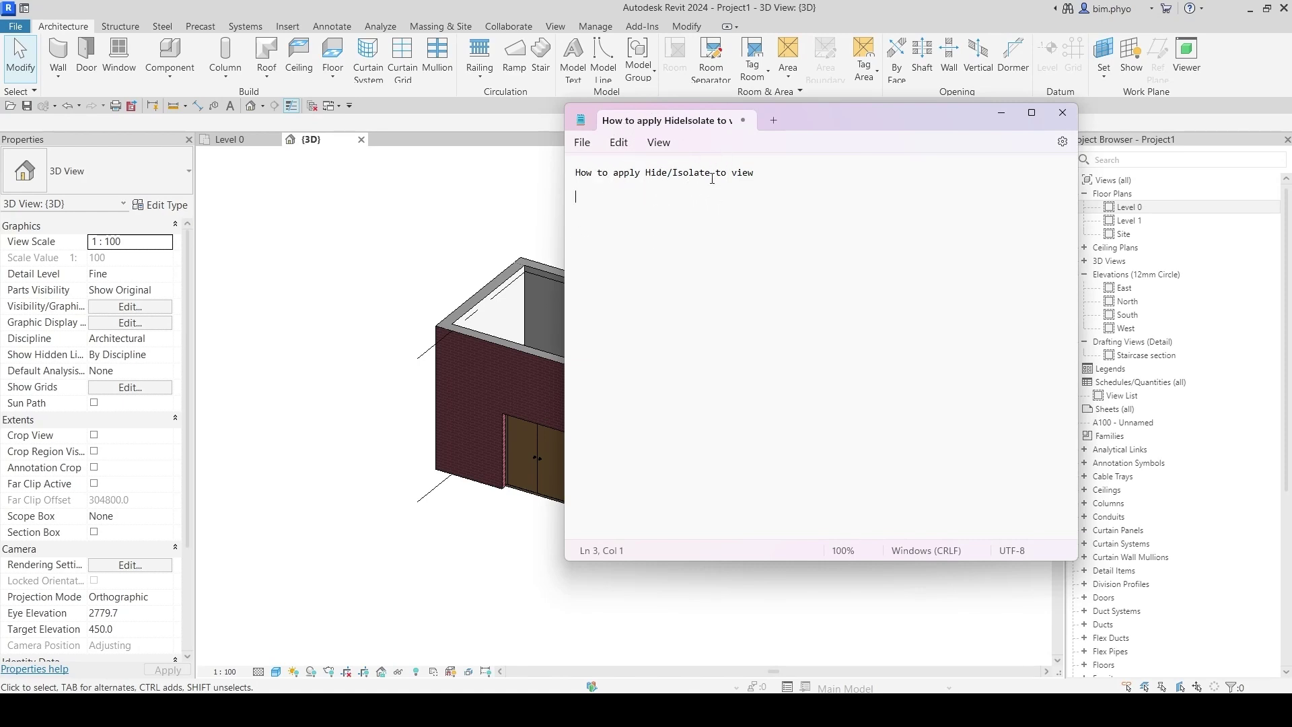
Highlight the note's heading line, then return to Revit's 3D view of the brick building.
left_click_drag(766, 173, 569, 170)
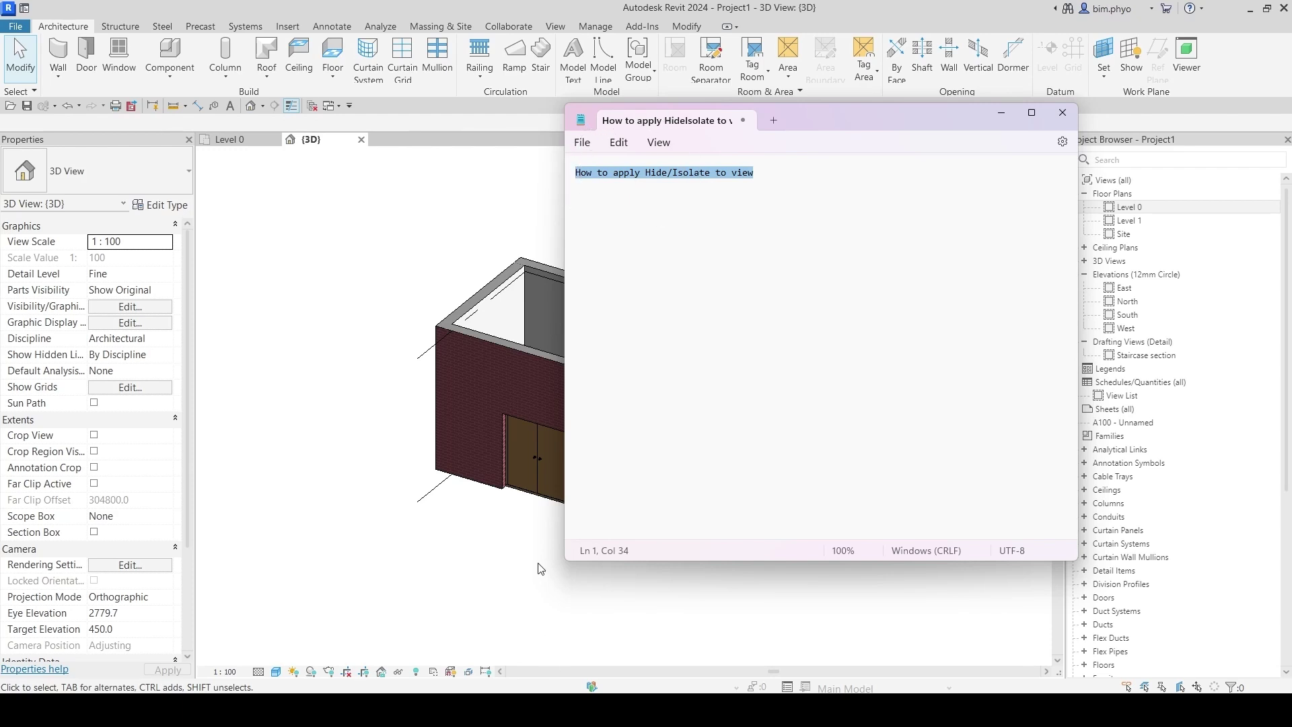
left_click(464, 585)
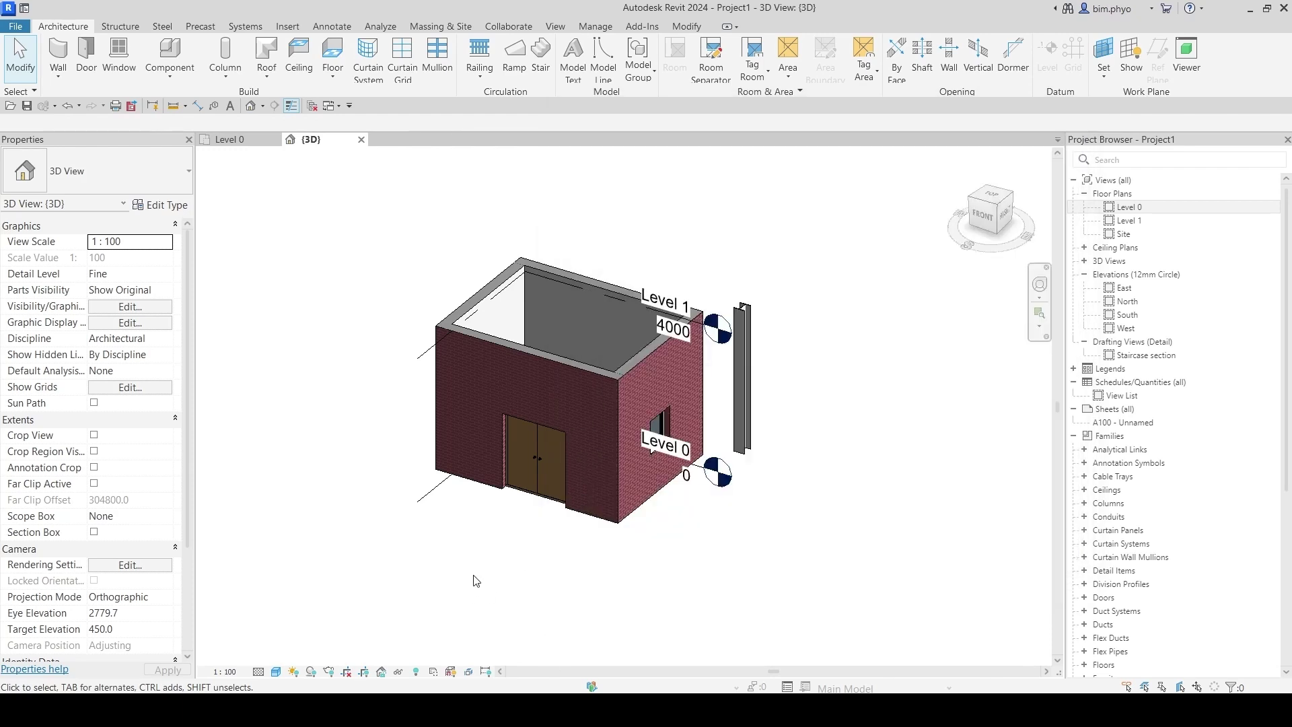
left_click(399, 672)
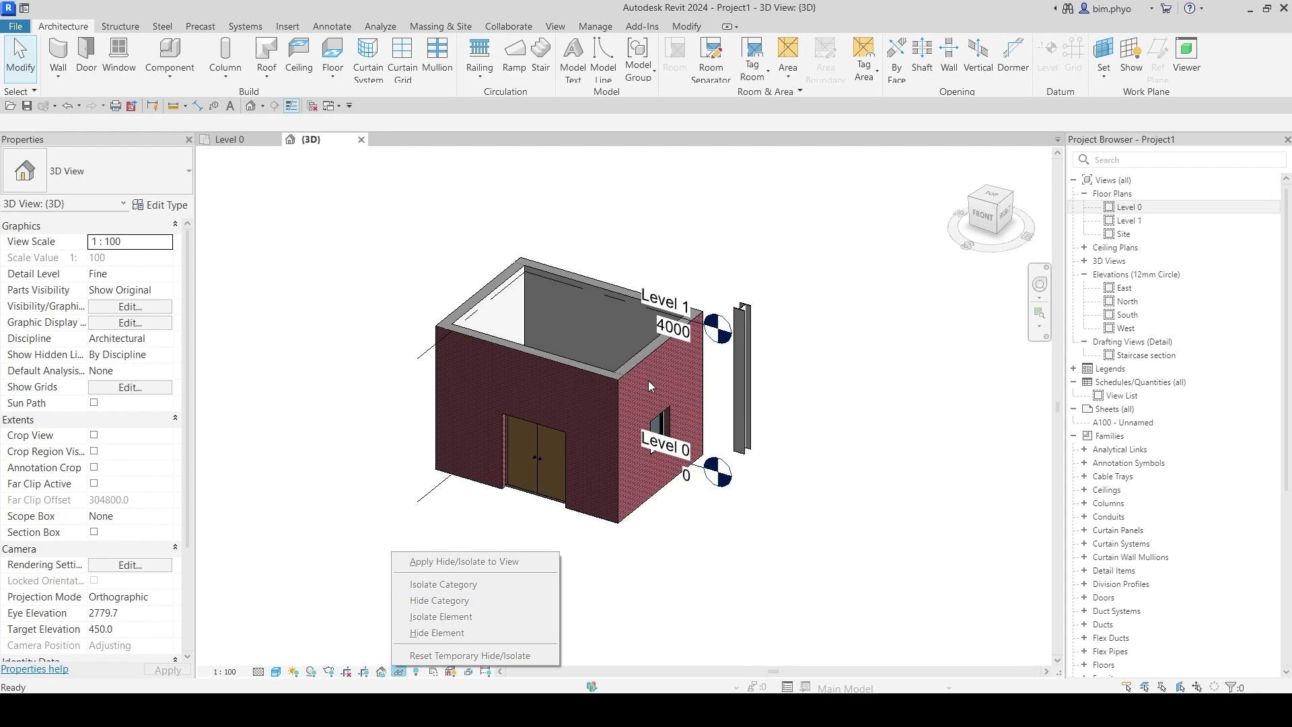
key("Escape")
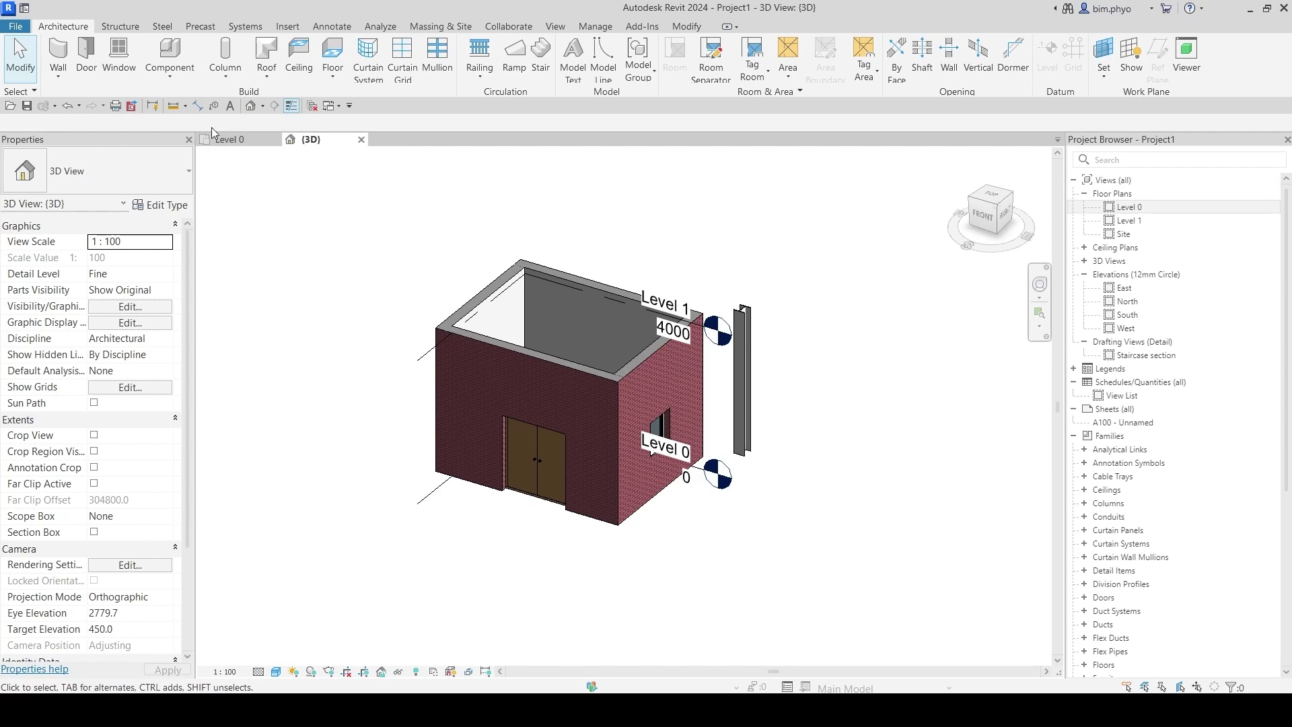
left_click(222, 140)
Isolate the top wall in the Level 0 plan, then reset visibility with HR.
left_click(547, 362)
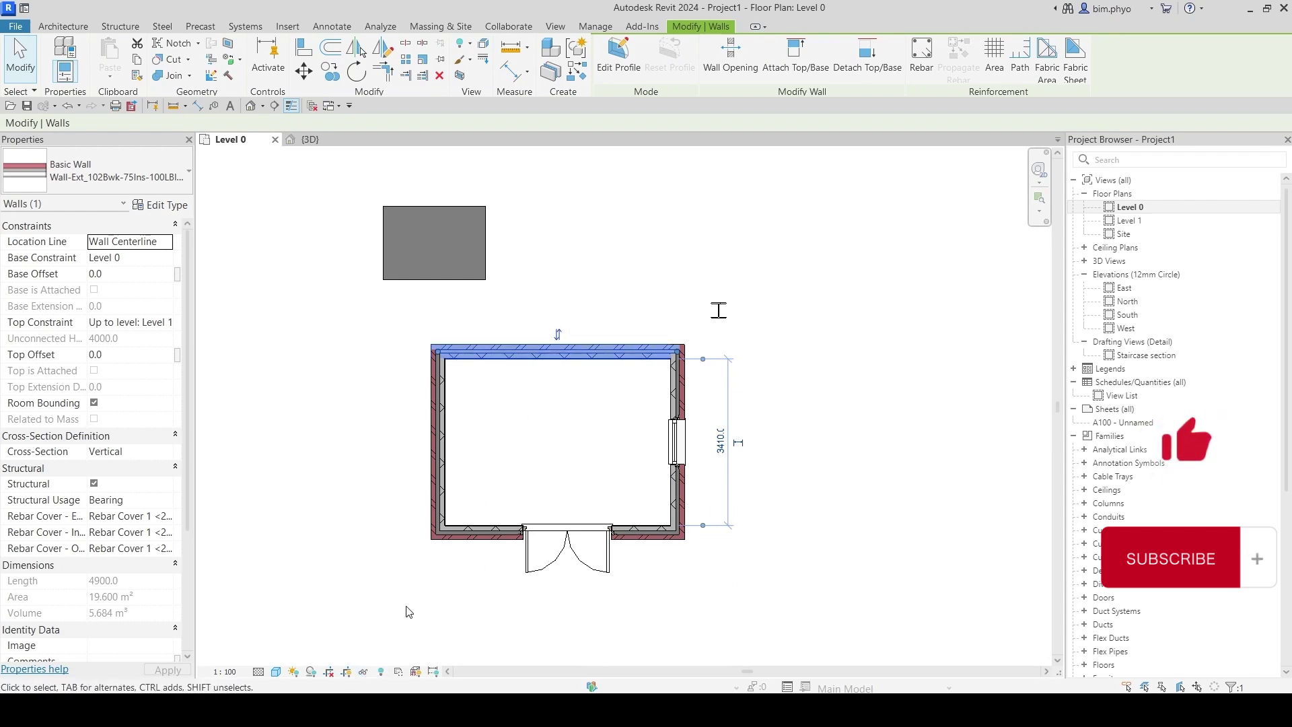
left_click(364, 672)
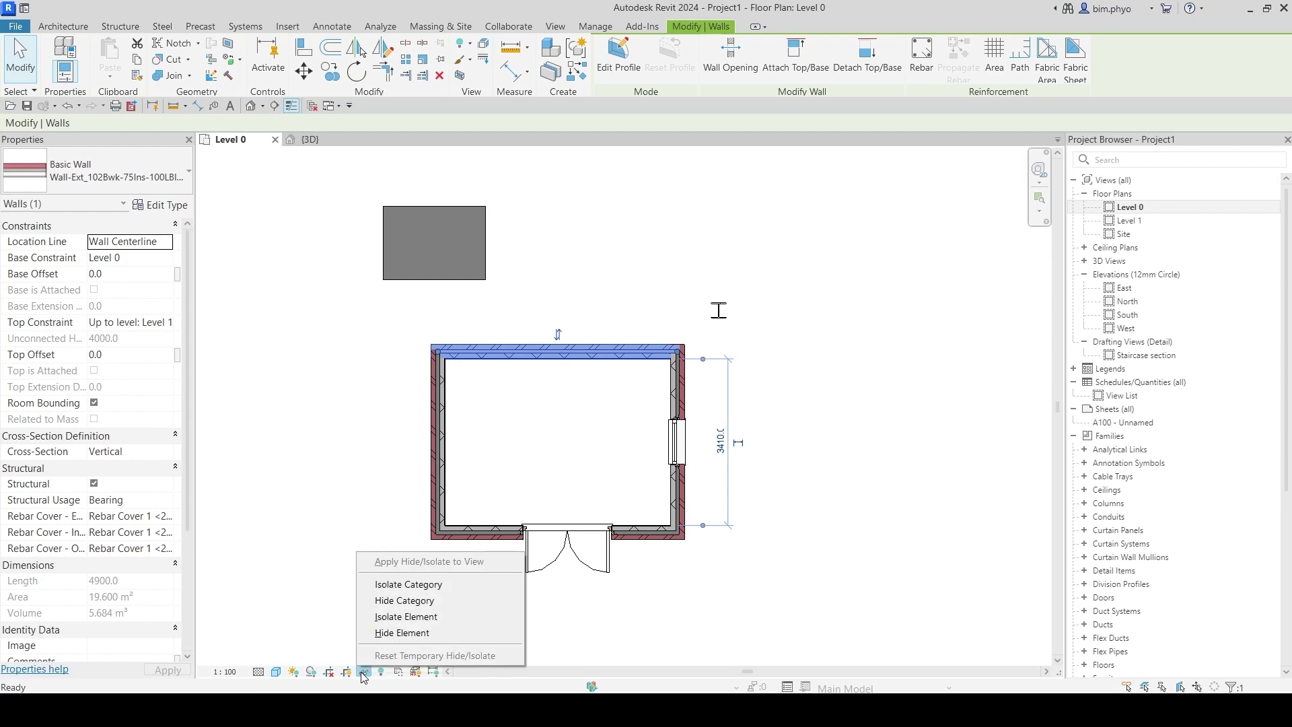
left_click(424, 627)
middle_click_drag(575, 398, 648, 443)
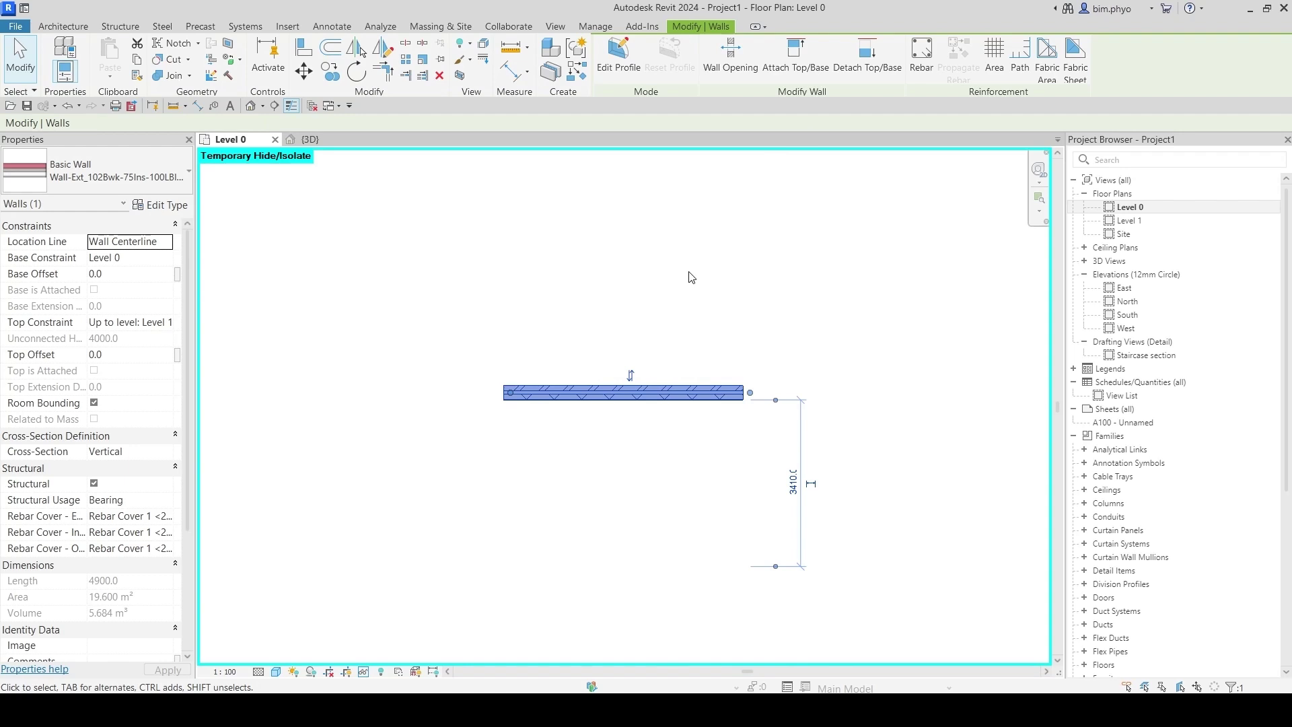
left_click(657, 309)
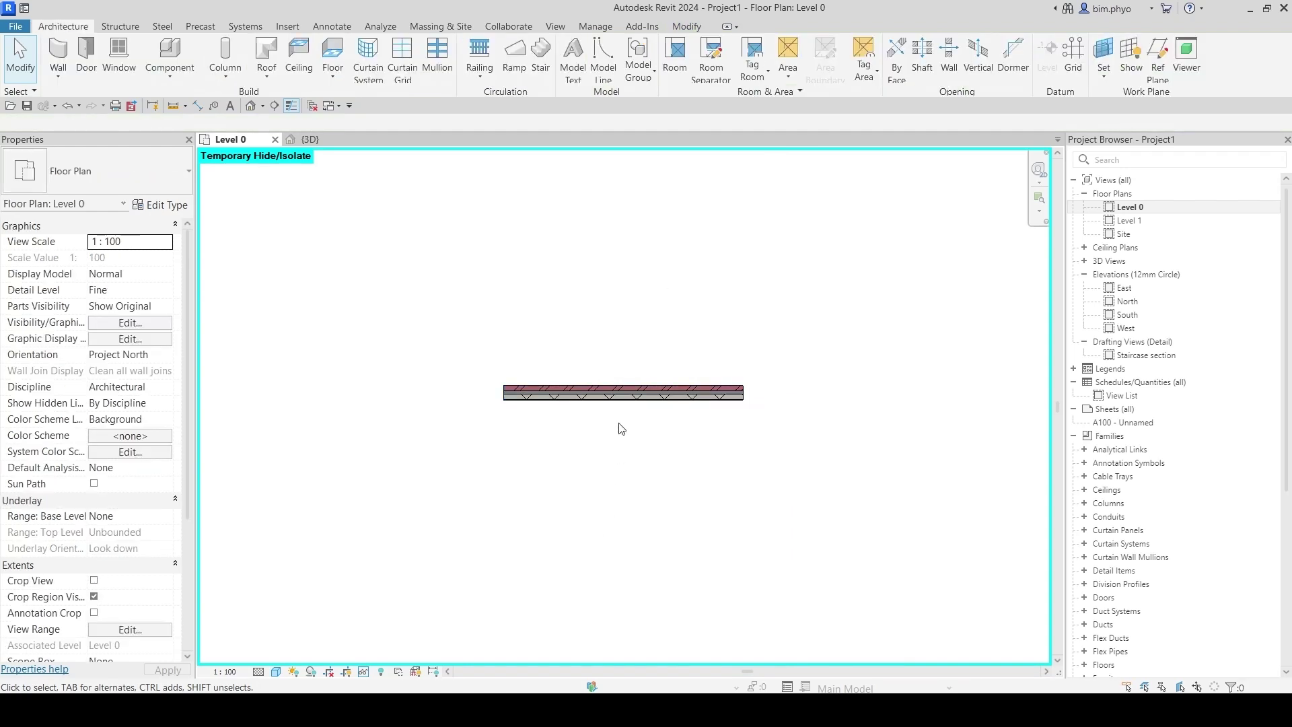
key("h")
key("r")
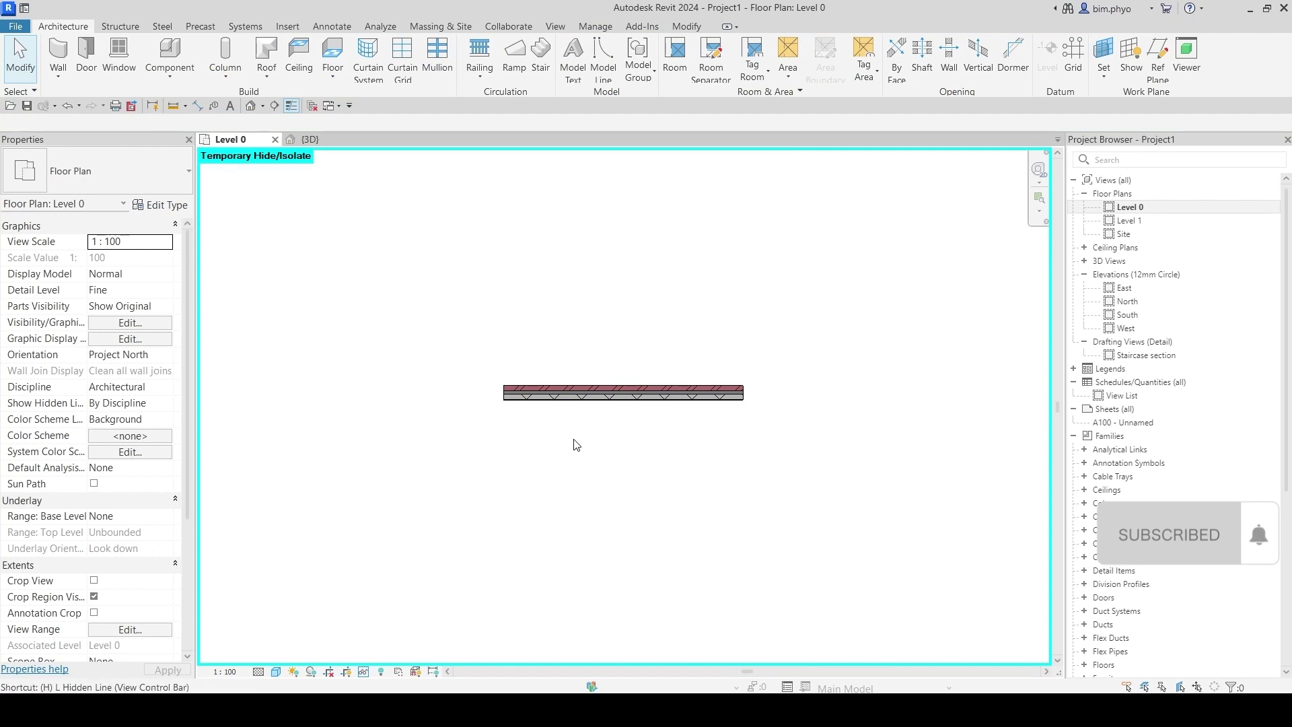
Switch to the Notepad notes and begin typing 'H' on the empty third line.
key("alt+Tab")
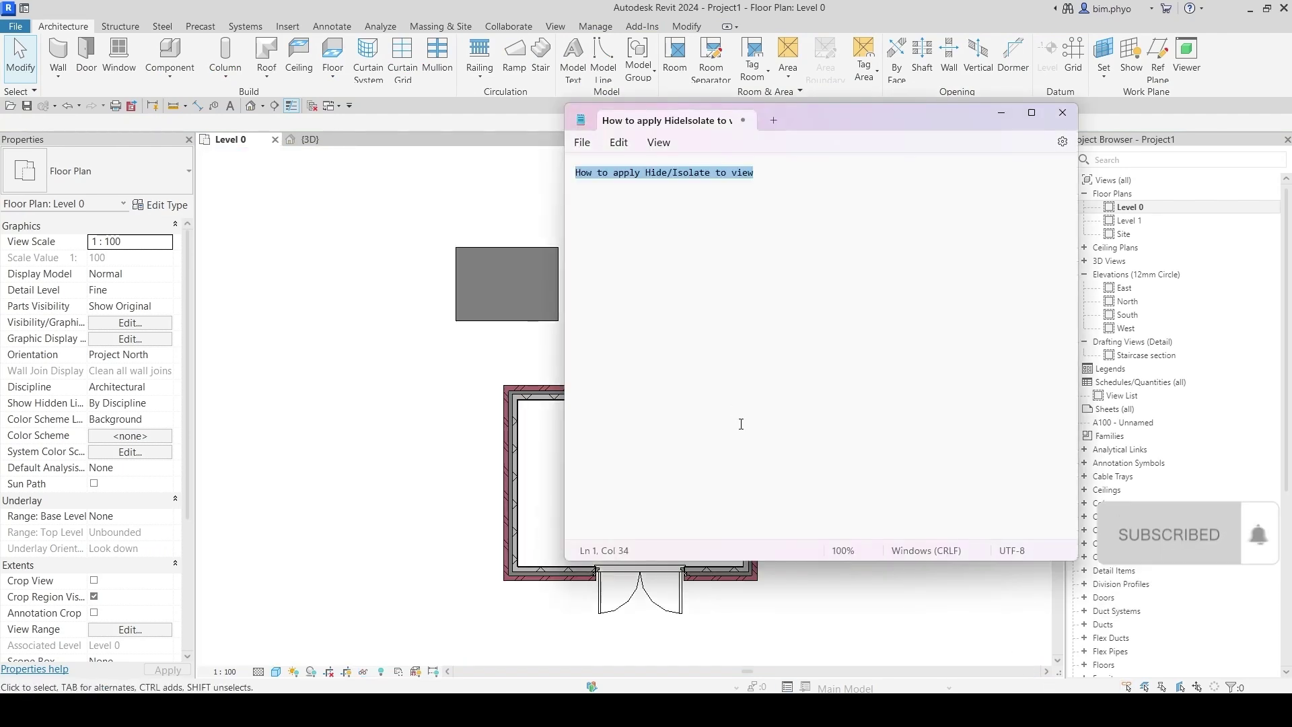
left_click(715, 224)
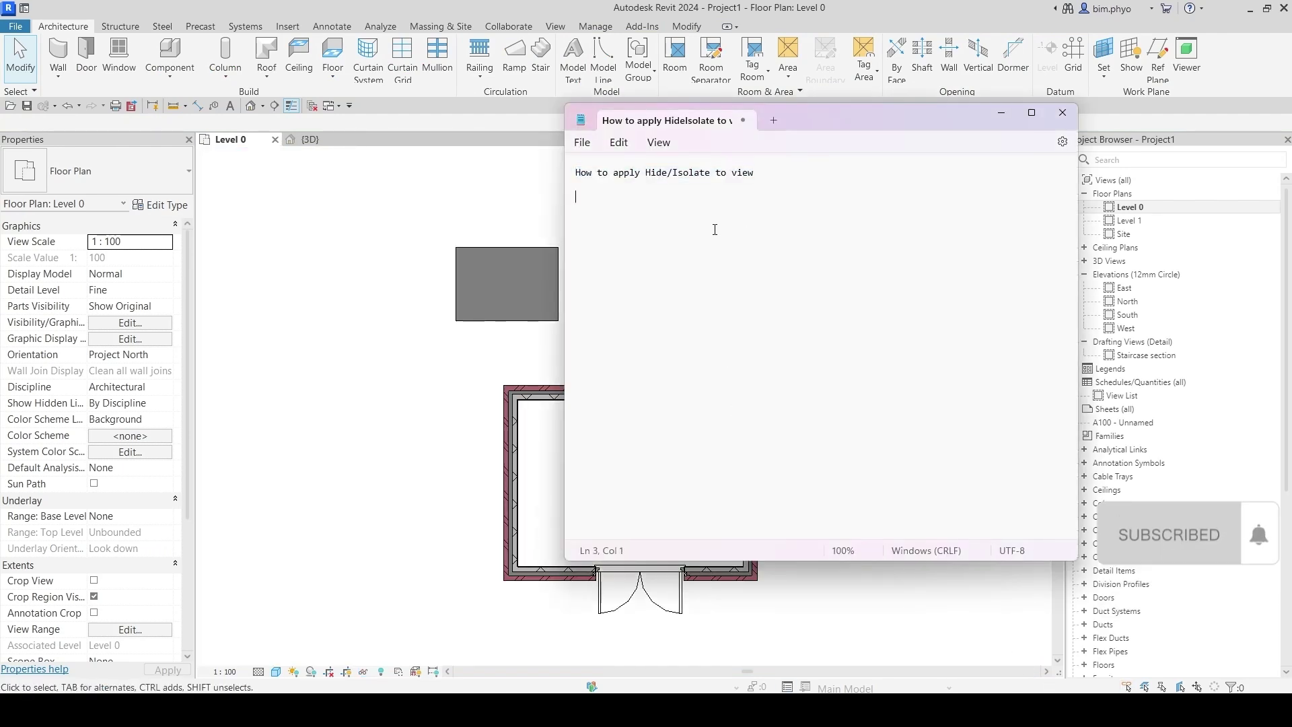
type("HR")
left_click(562, 349)
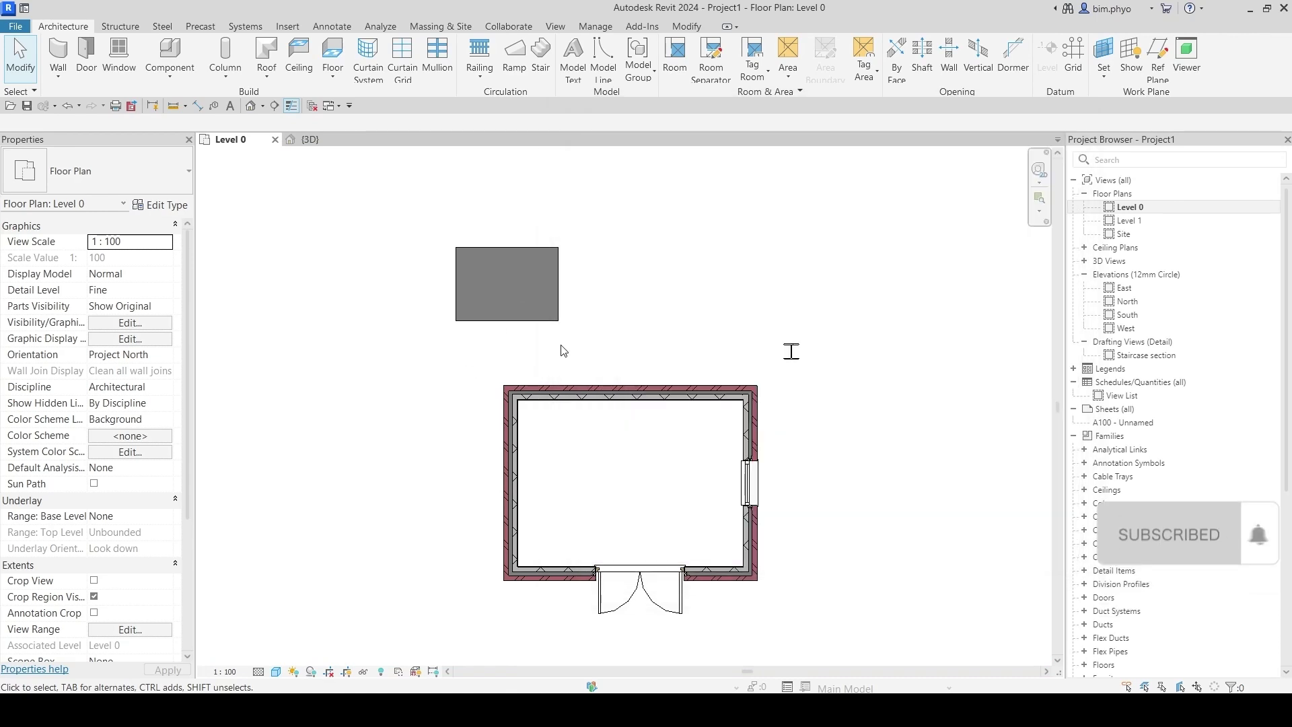
middle_click_drag(563, 349, 650, 317)
left_click(596, 350)
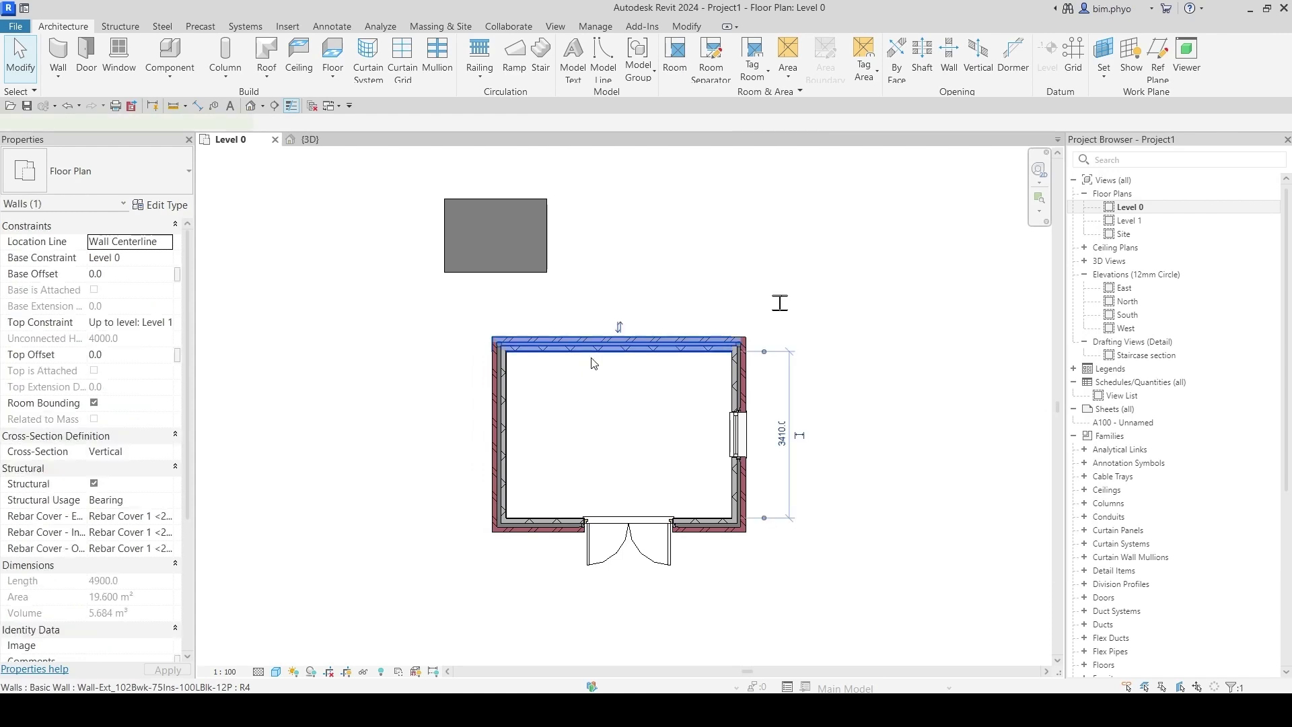
scroll(608, 350, "up", 1)
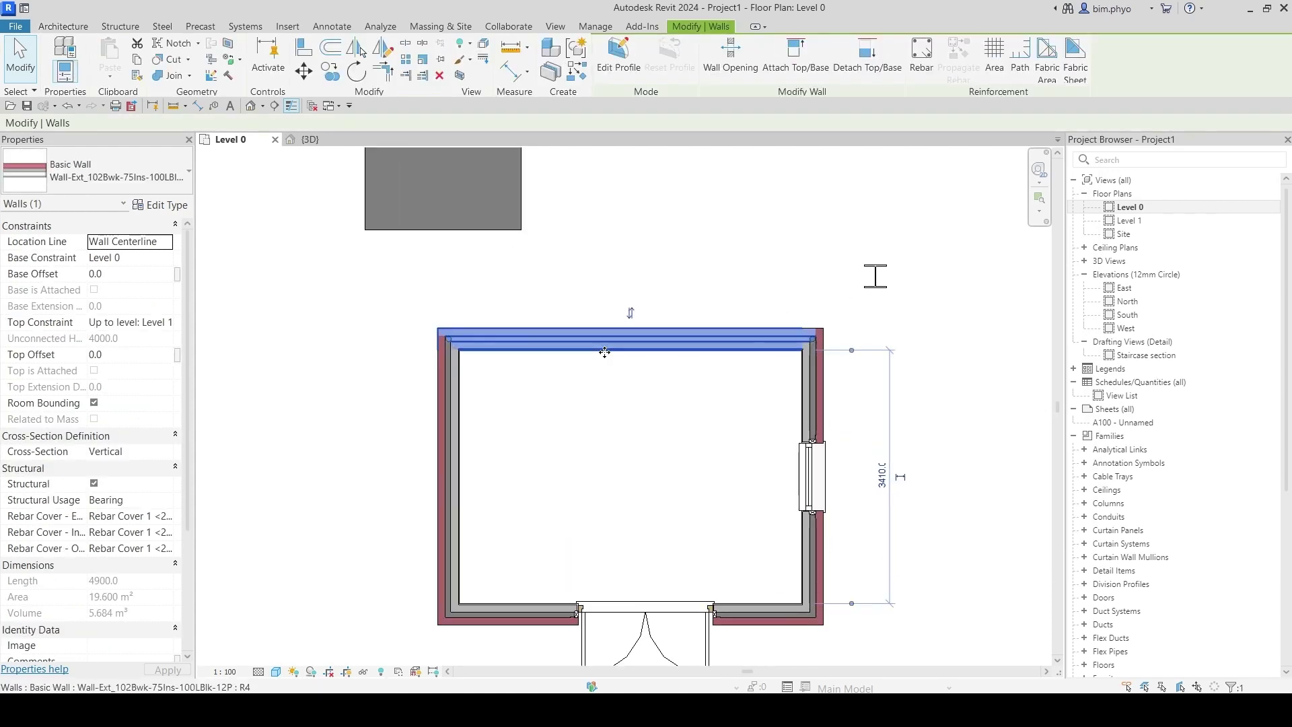
left_click(364, 671)
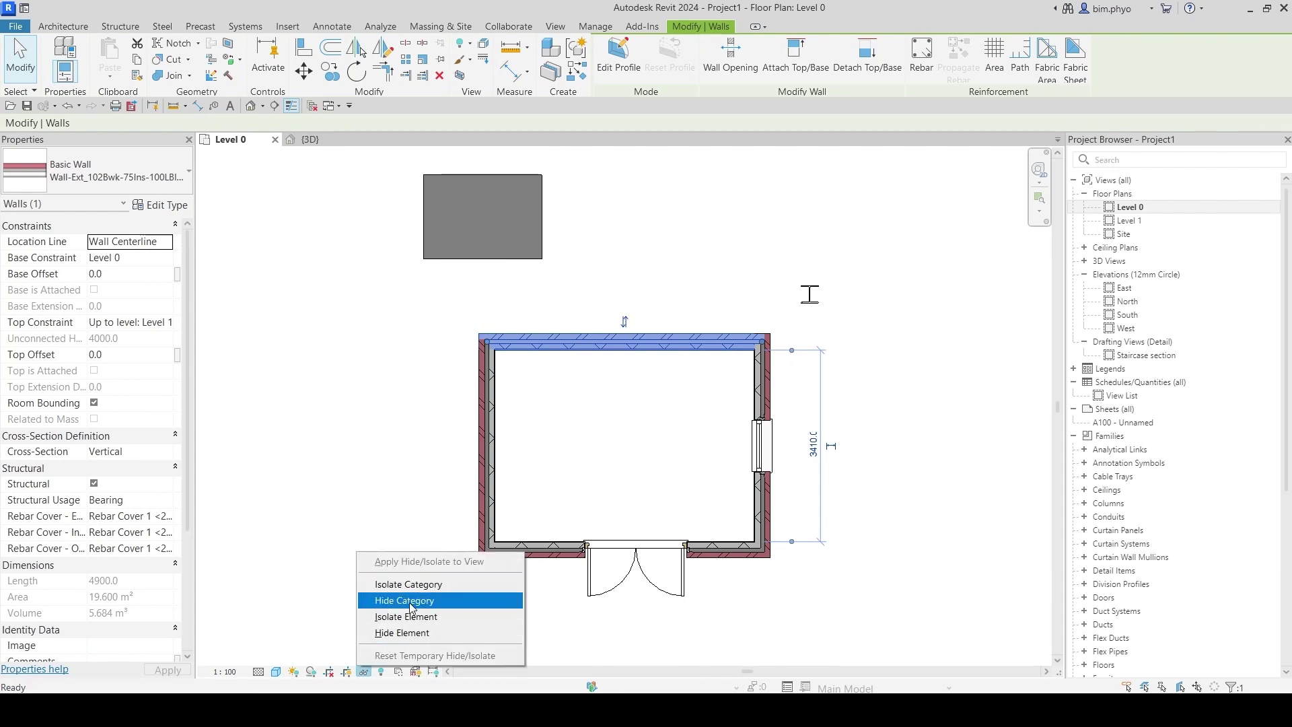
left_click(407, 637)
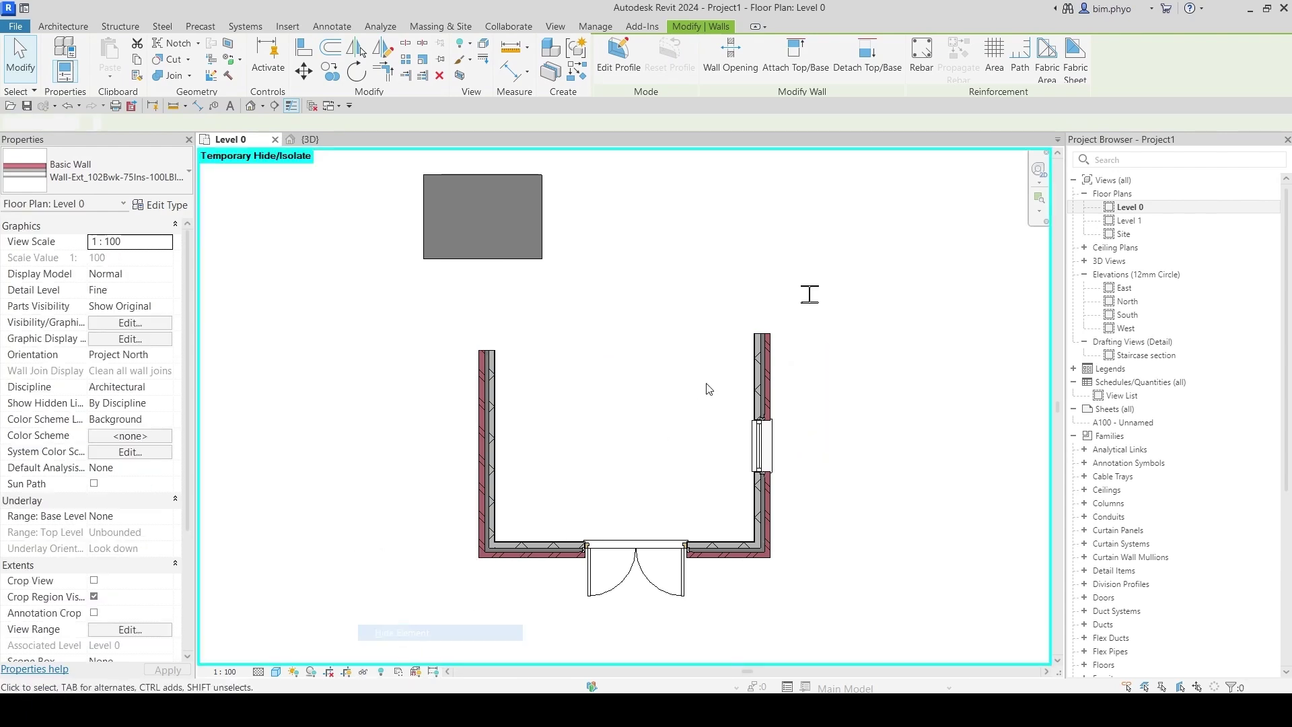
middle_click_drag(703, 362, 683, 390)
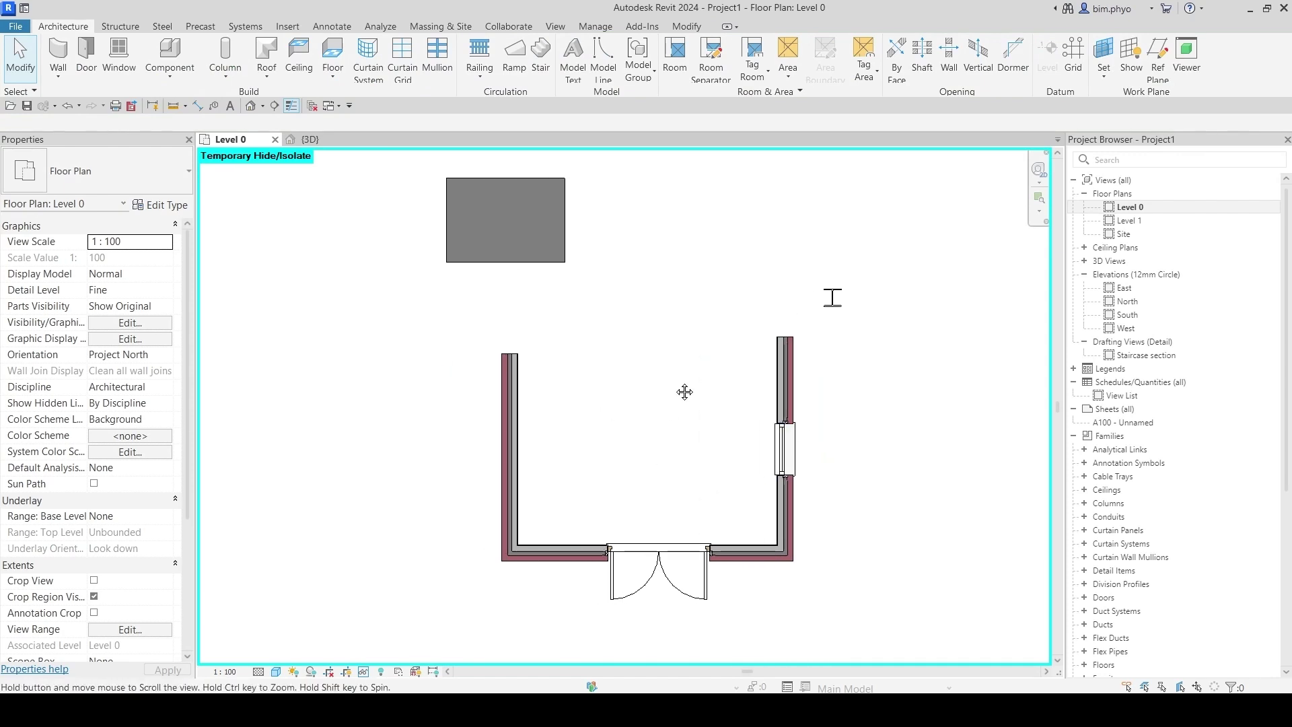
left_click(364, 673)
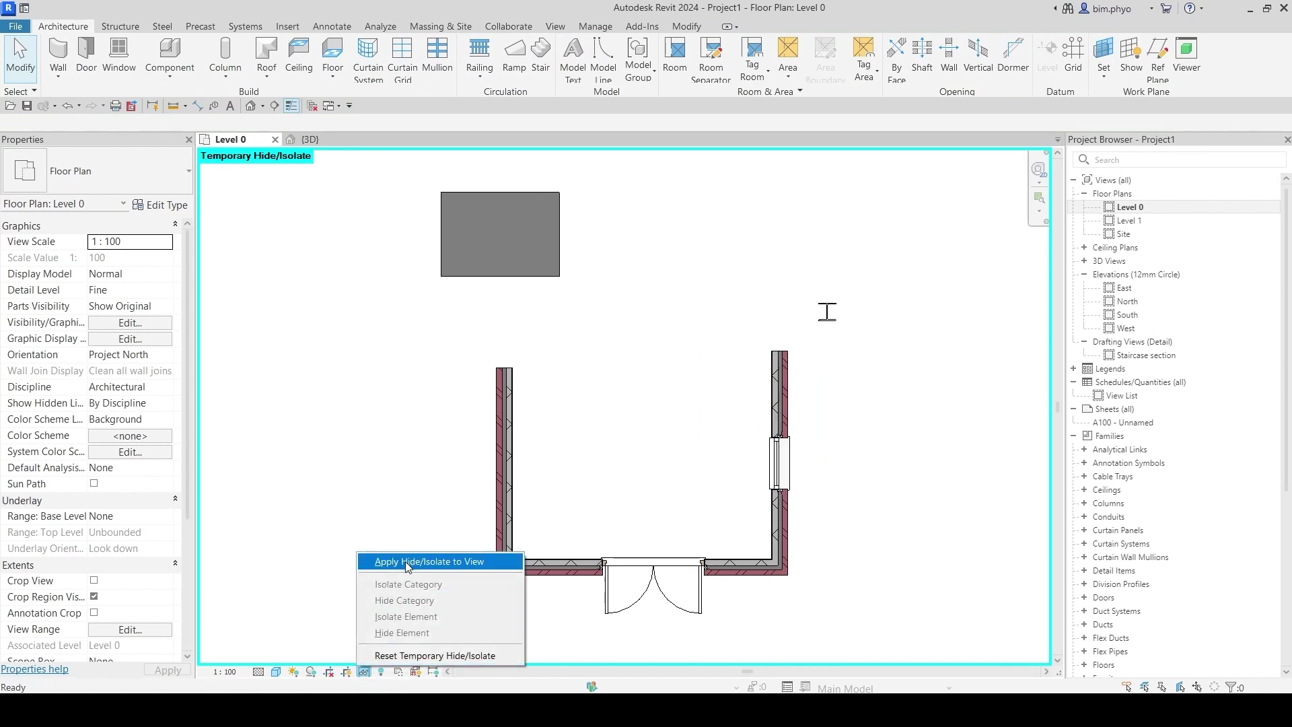
left_click(454, 658)
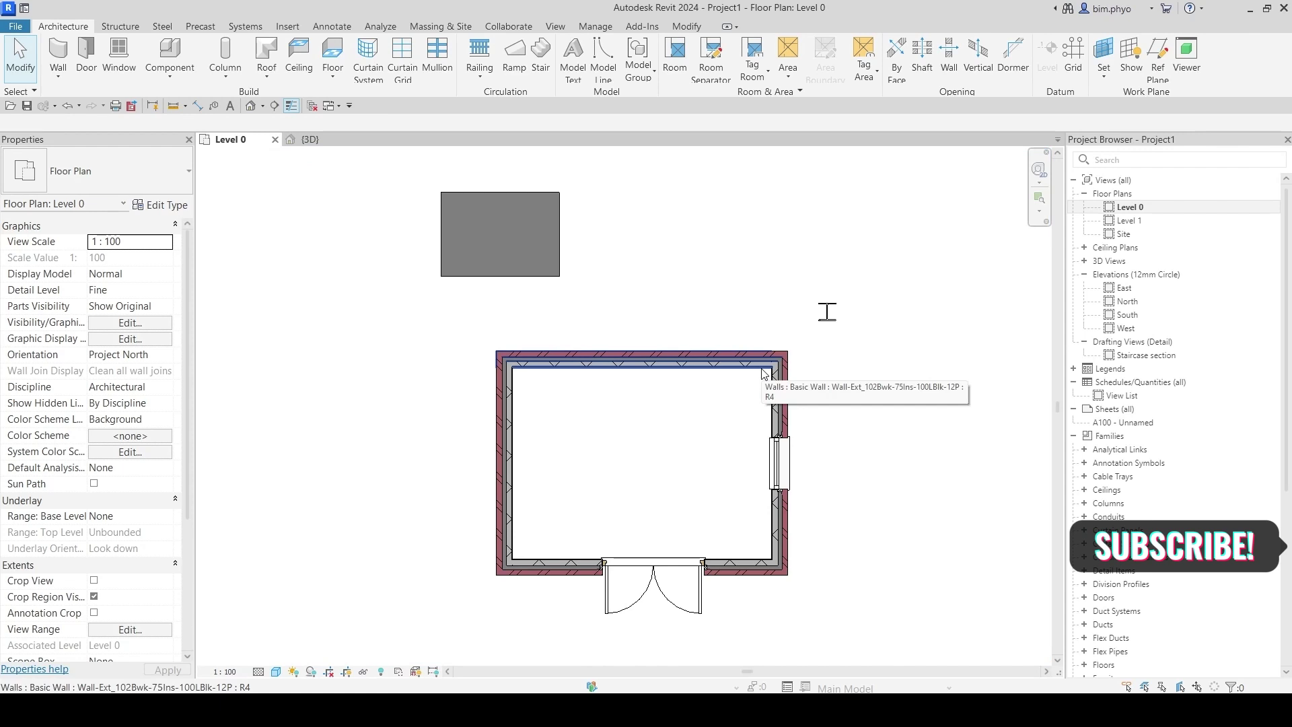
middle_click_drag(764, 374, 753, 380)
left_click(753, 379)
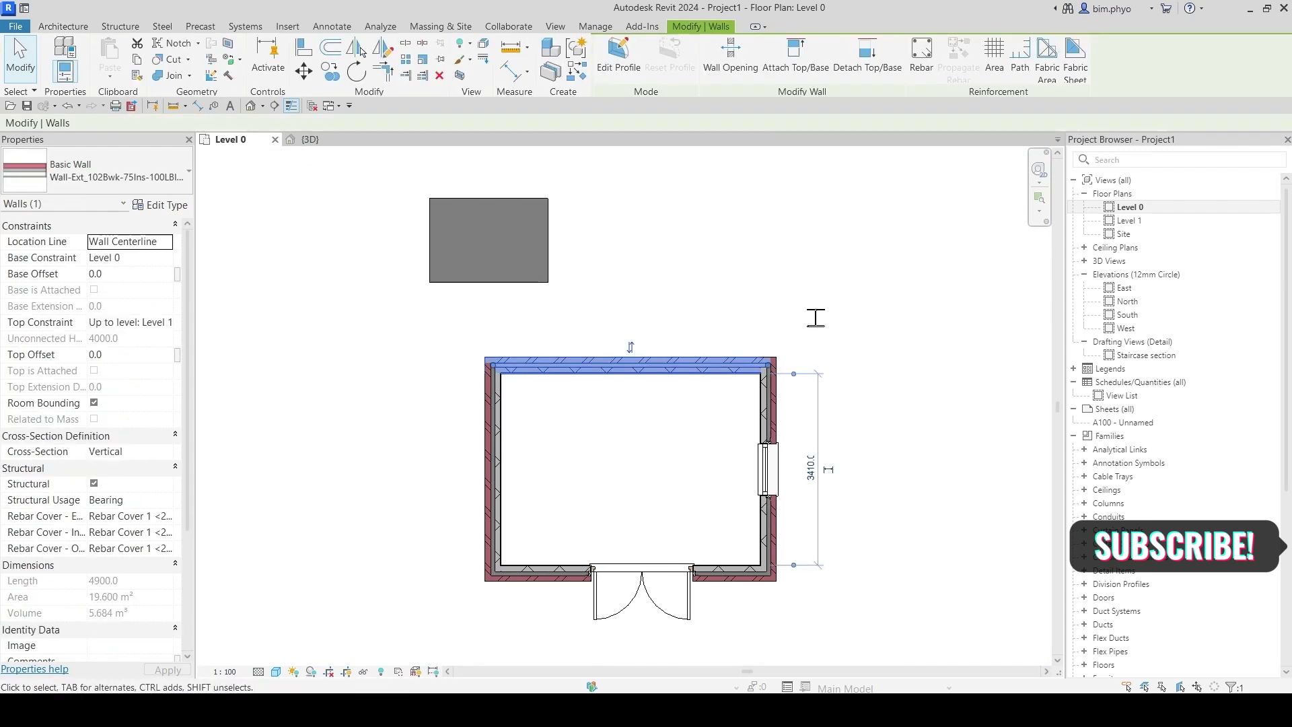
left_click(364, 671)
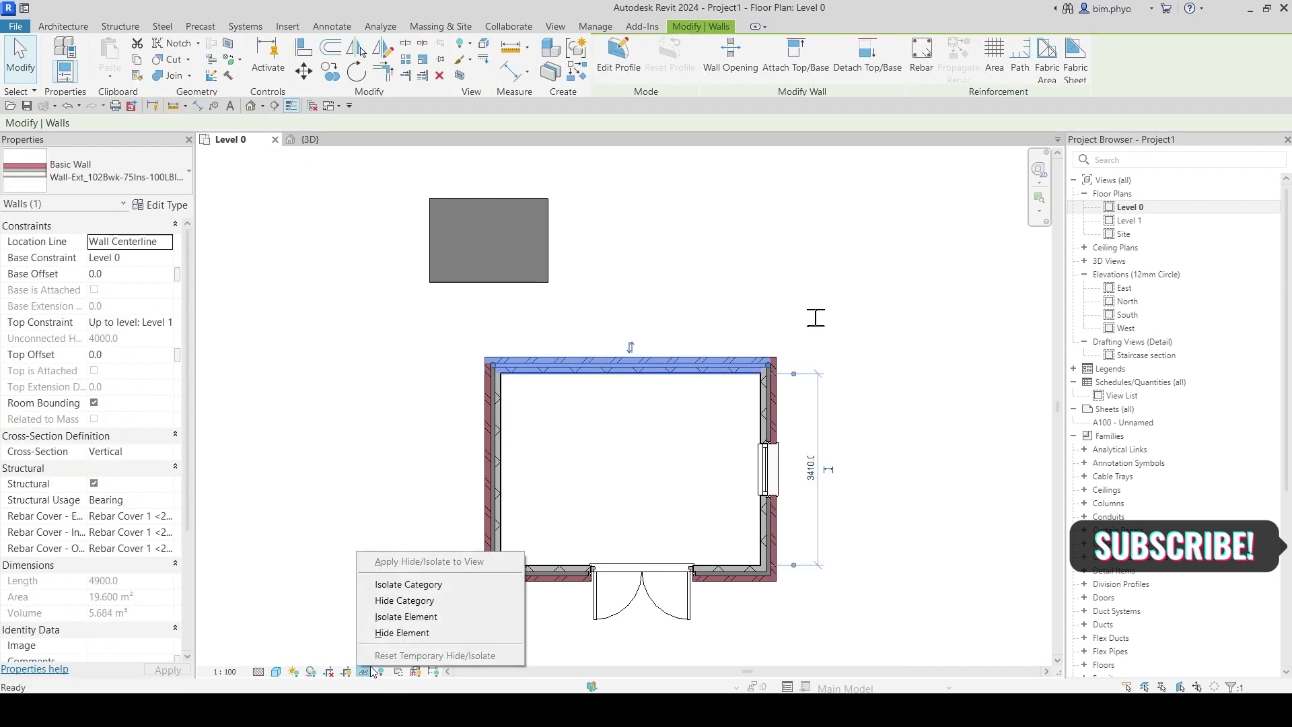
left_click(404, 601)
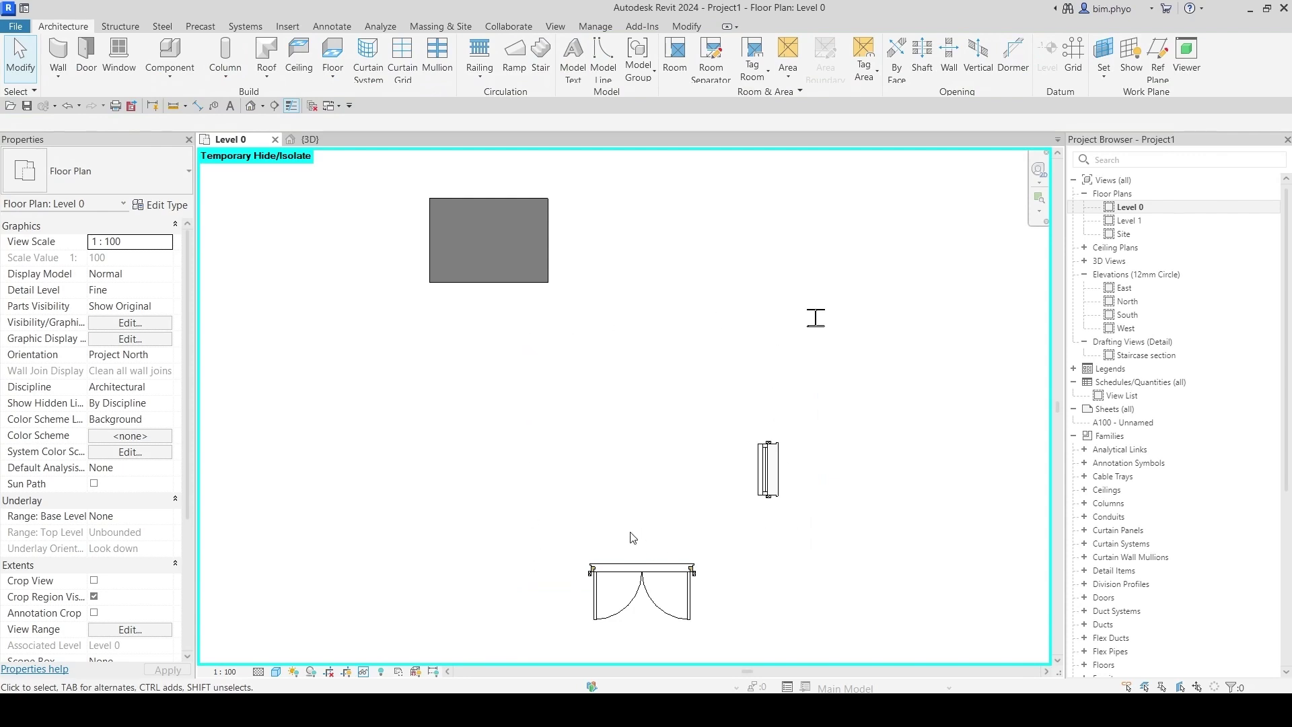
left_click(364, 671)
left_click(410, 655)
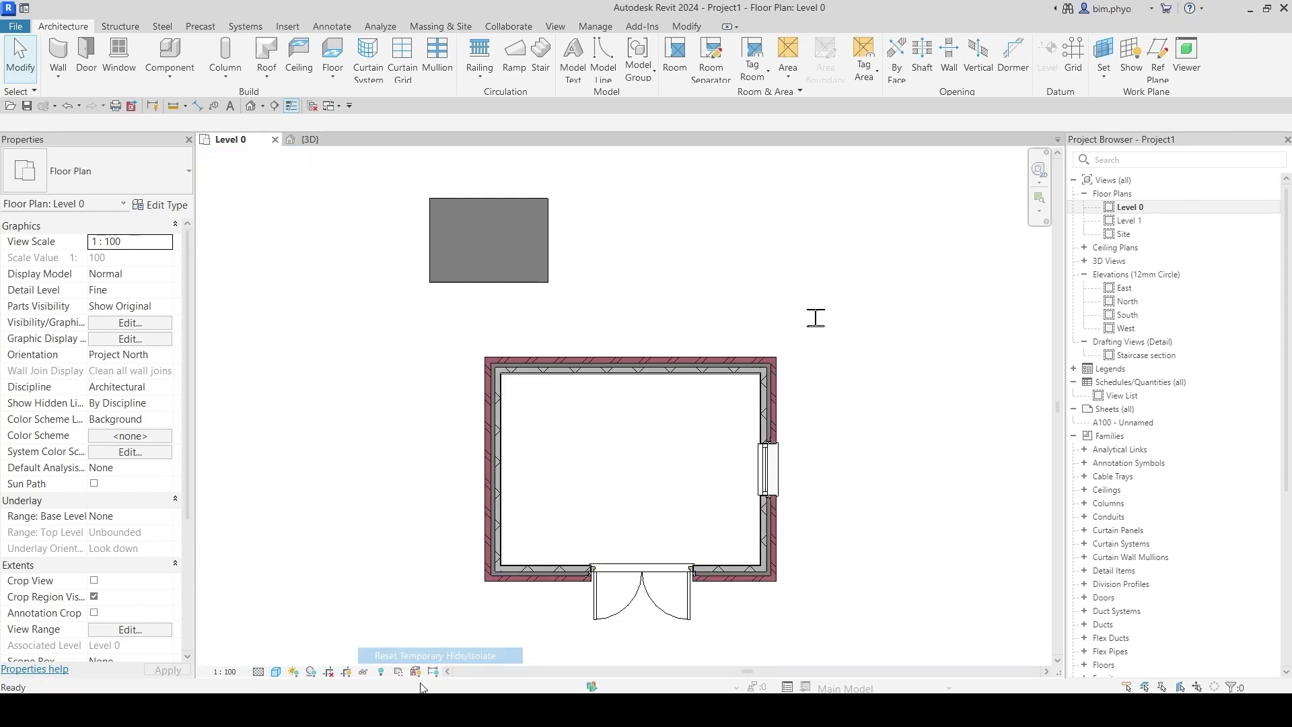
scroll(686, 421, "down", 1)
left_click(618, 381)
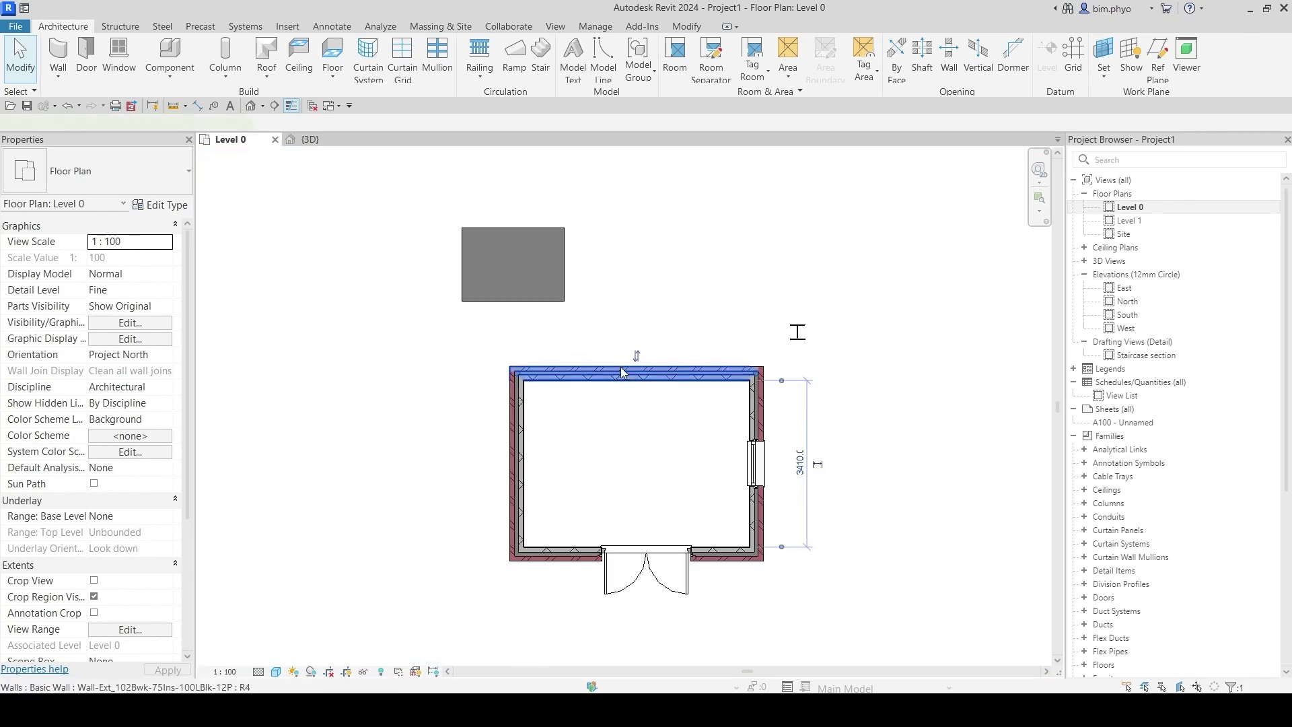
In the {3D} view, hide the front brick wall with Hide Element to reveal the room.
middle_click_drag(549, 311, 545, 325)
left_click(320, 142)
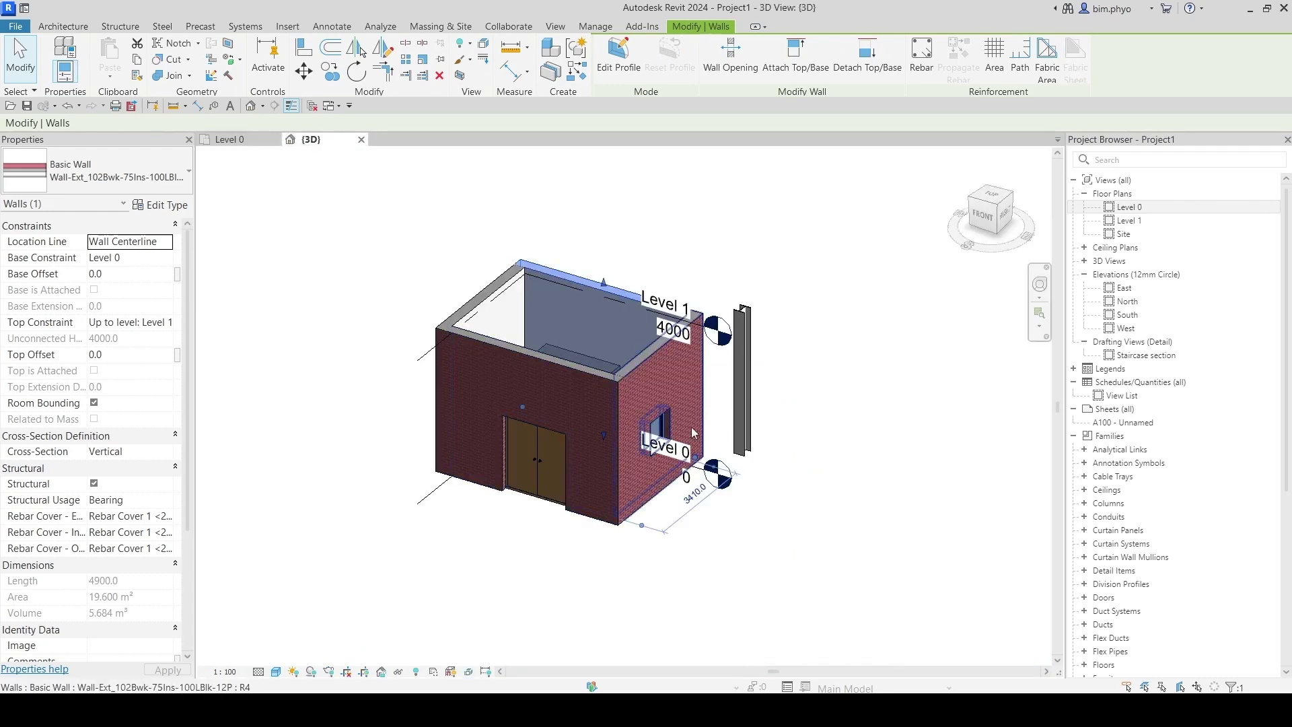
scroll(628, 467, "up", 5)
key("Escape")
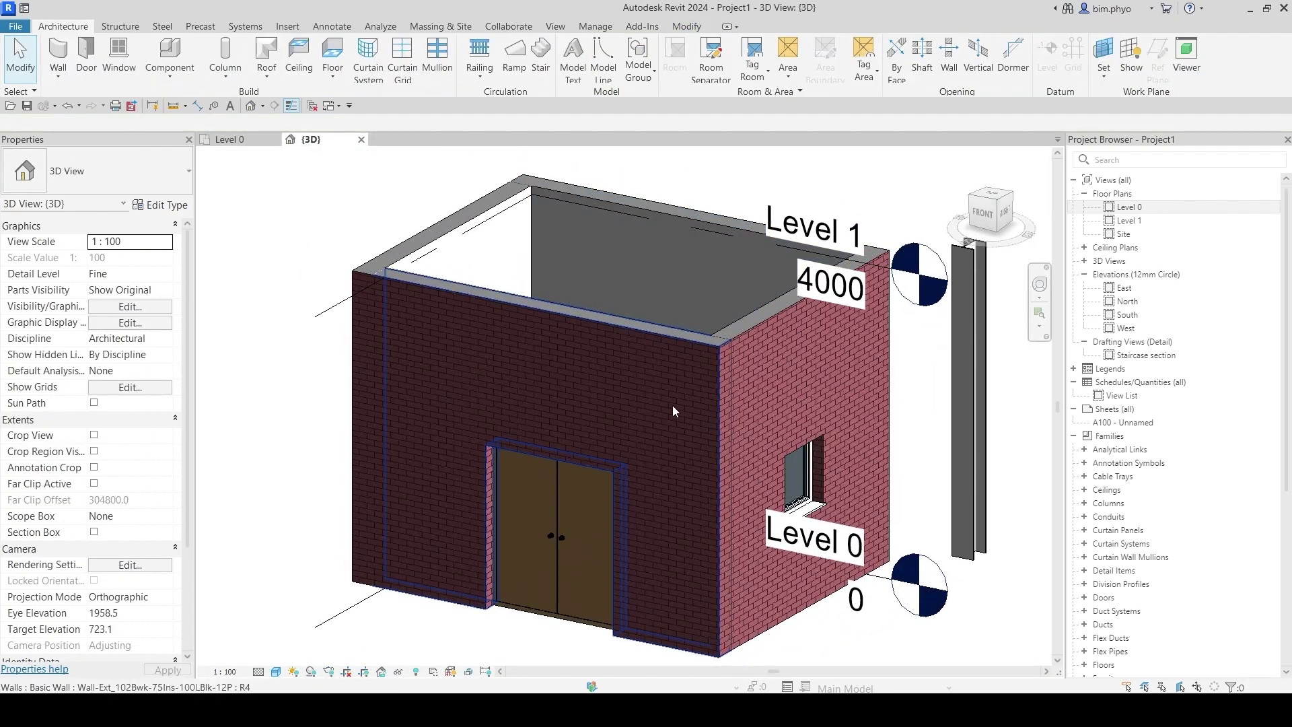
left_click(672, 405)
middle_click_drag(672, 406, 613, 451, "shift")
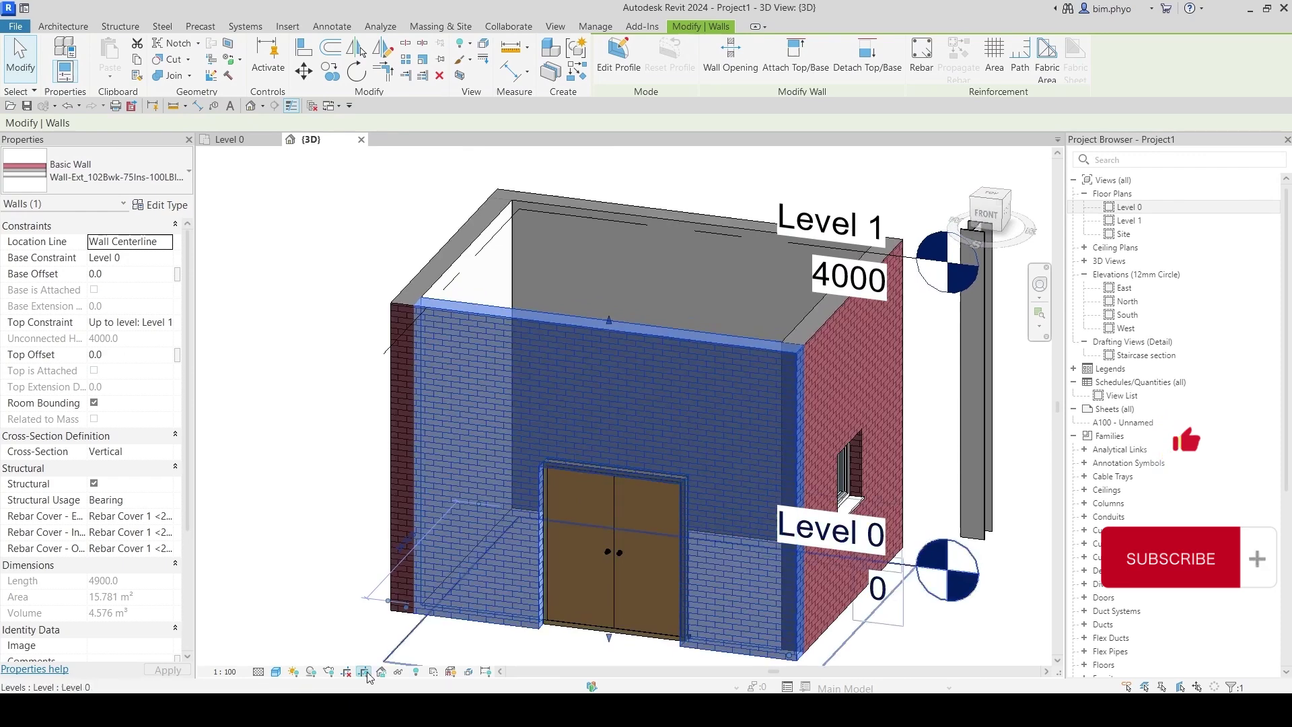
left_click(398, 671)
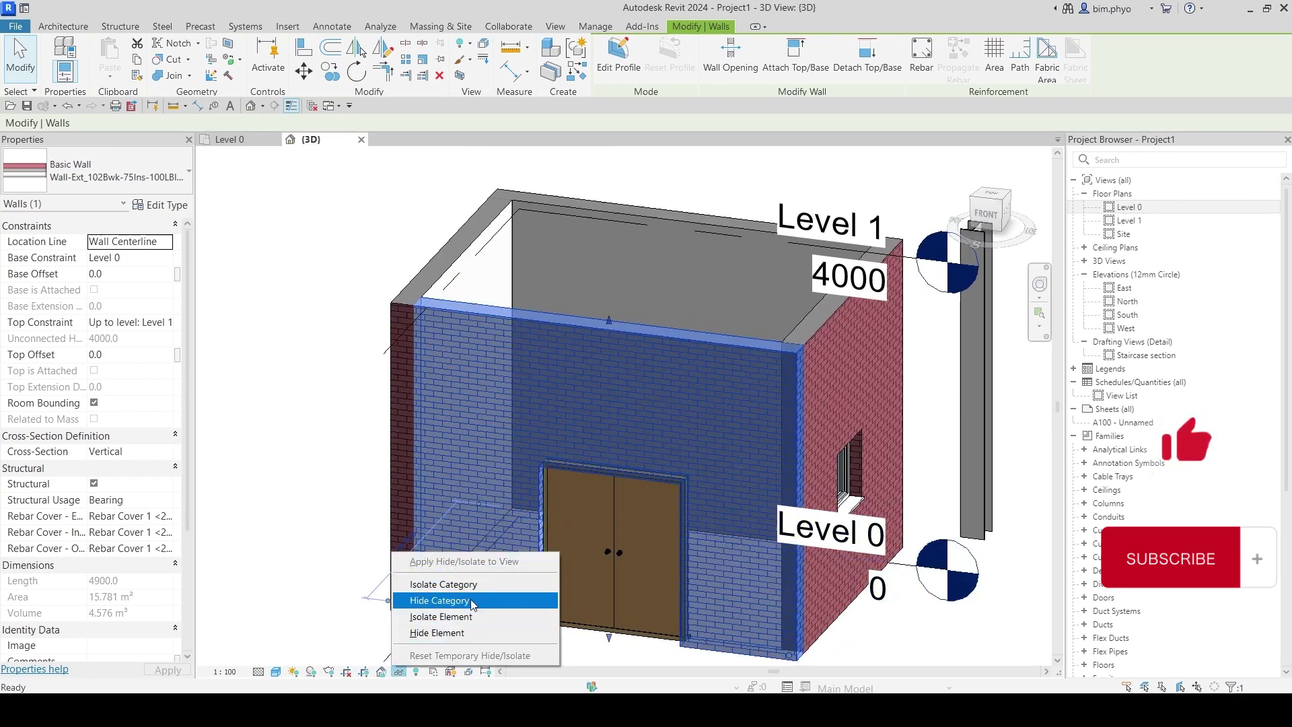
left_click(449, 633)
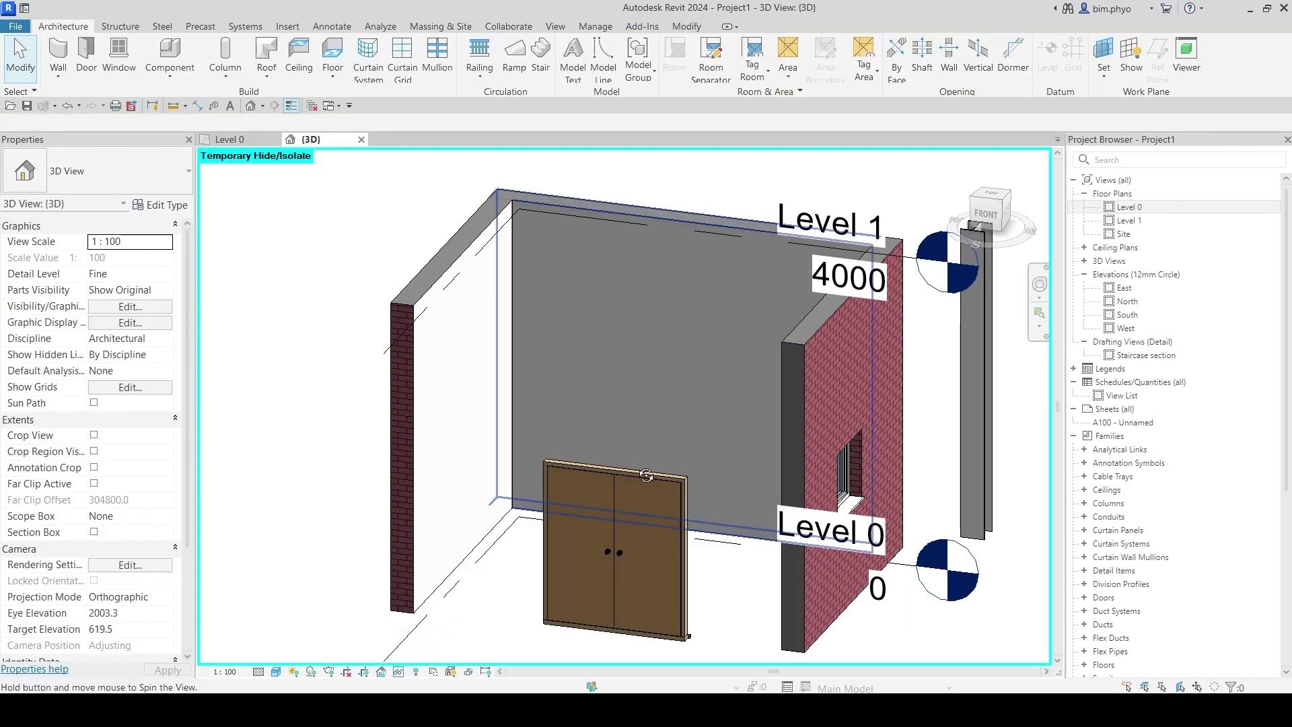
middle_click_drag(751, 474, 592, 464, "shift")
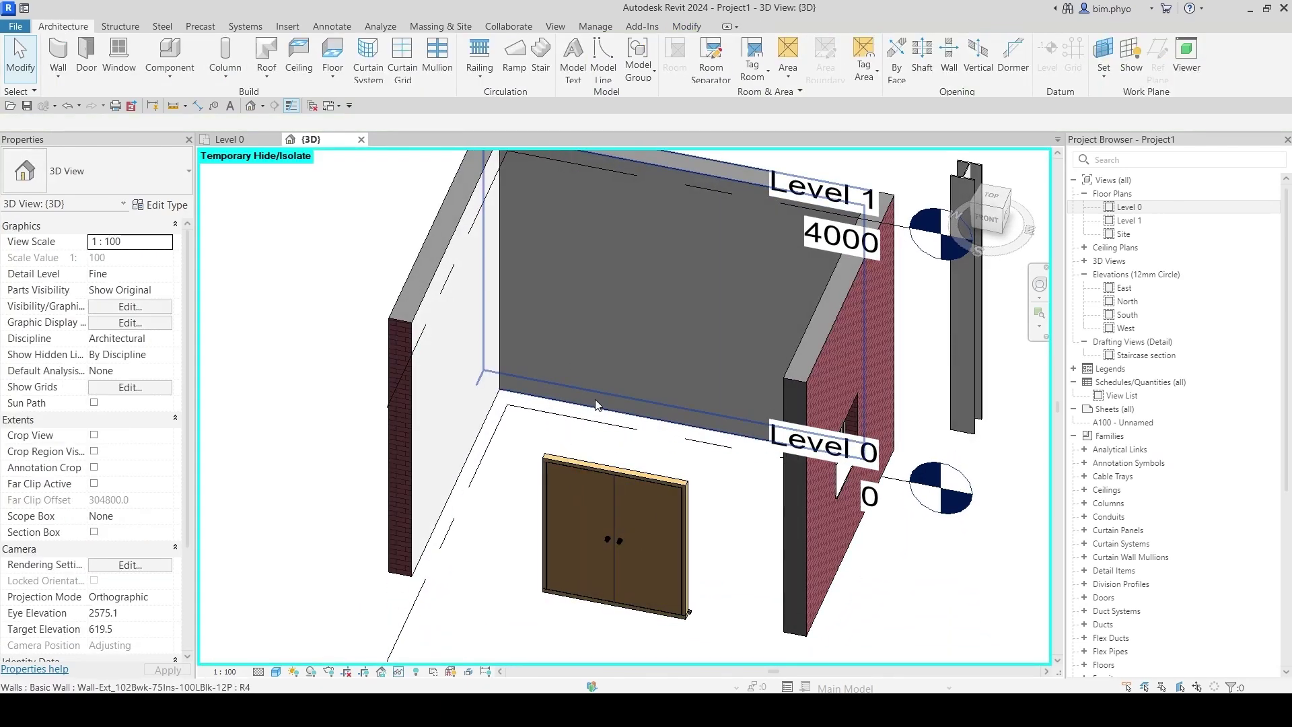
Reset Temporary Hide/Isolate to bring the front wall back.
middle_click_drag(640, 363, 640, 350)
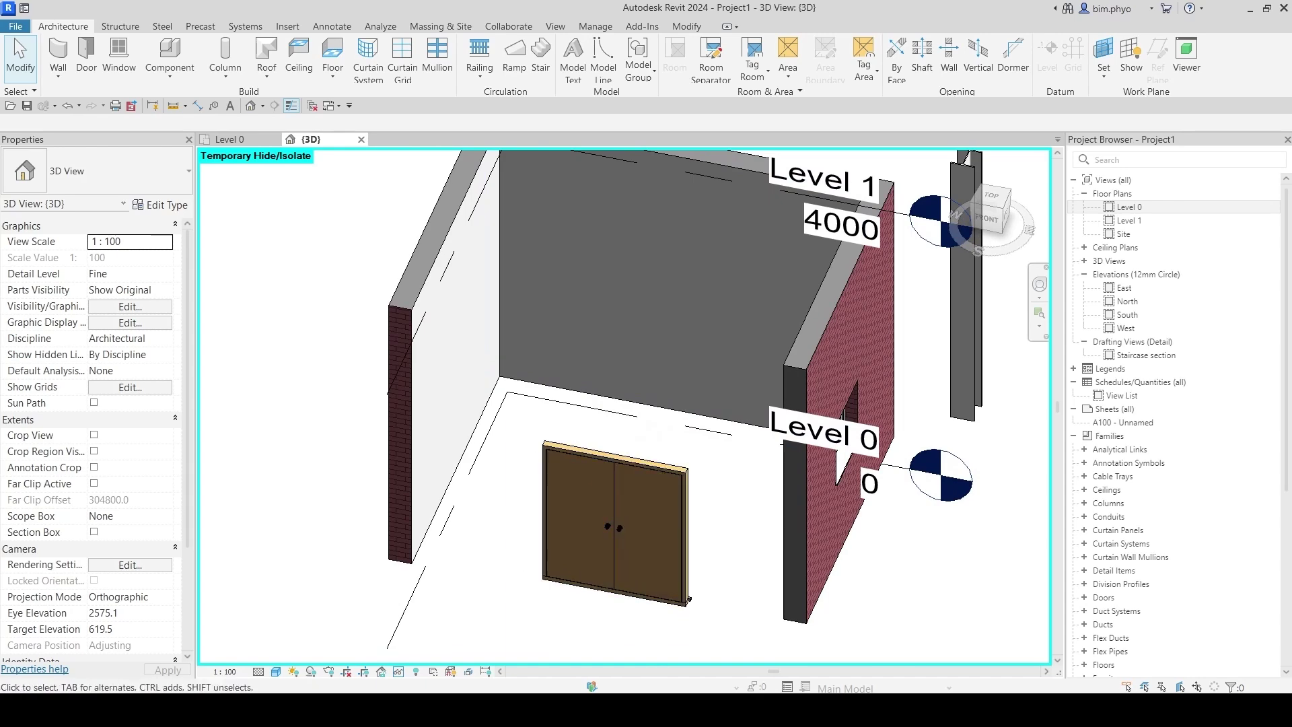
left_click(416, 673)
left_click(444, 656)
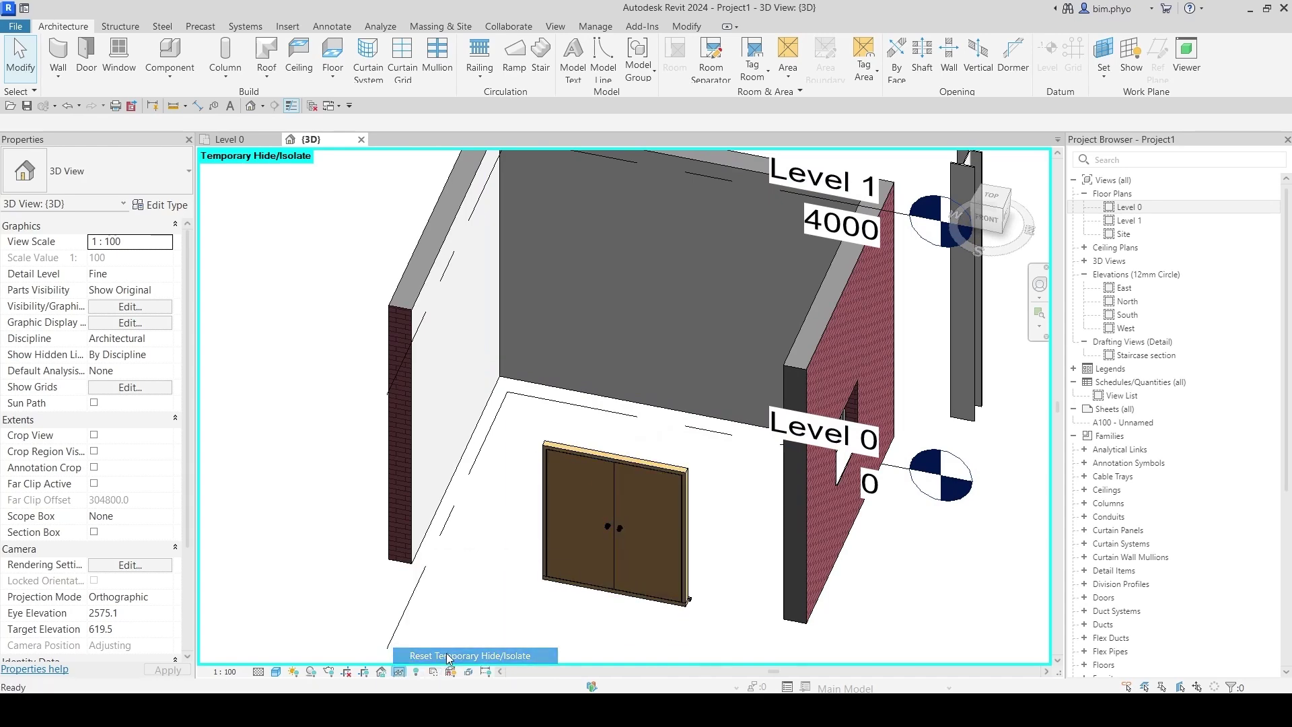
Isolate the wall category from the front brick wall so only the brick shell shows.
middle_click_drag(645, 508, 522, 431, "shift")
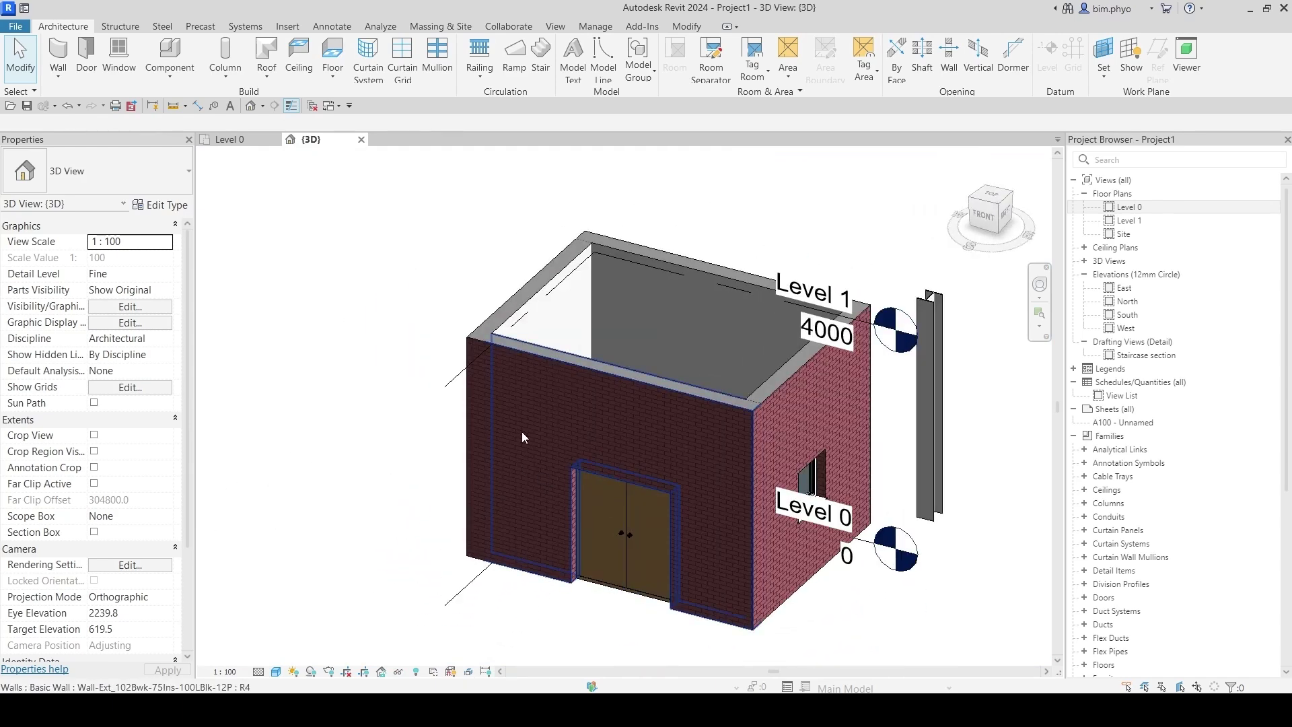
left_click(509, 533)
left_click(399, 671)
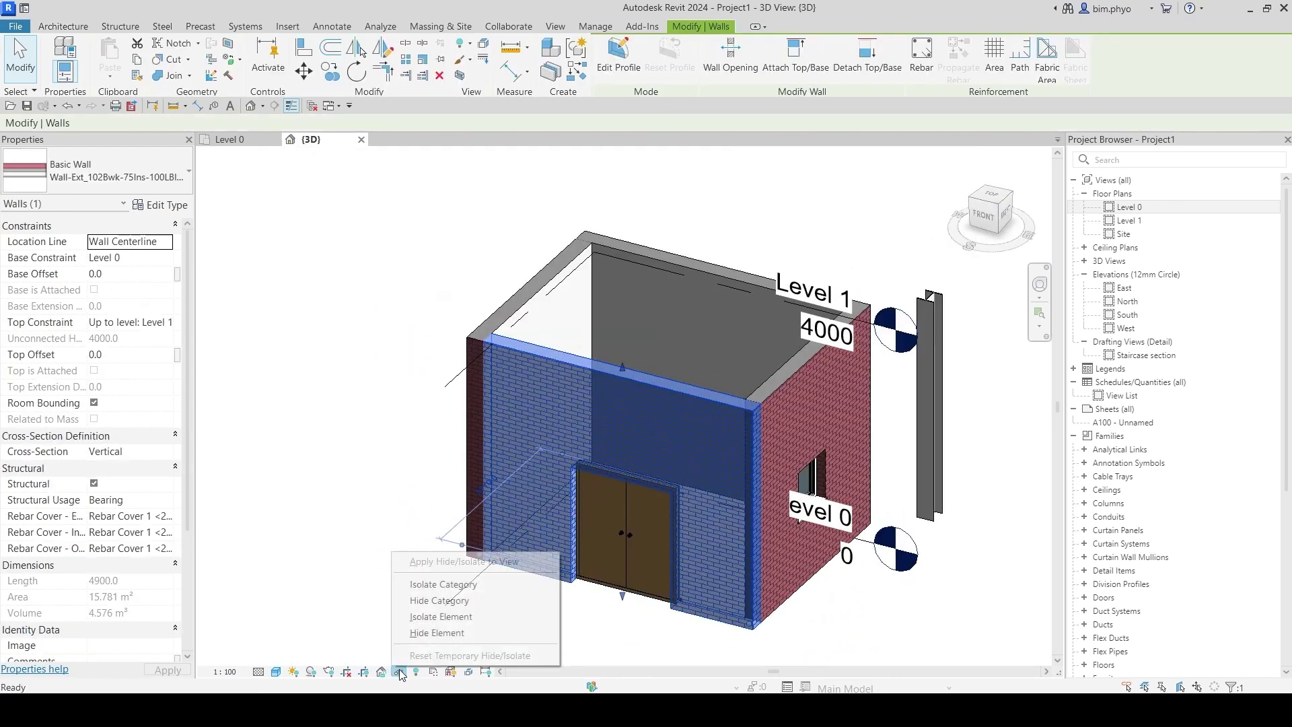
left_click(457, 584)
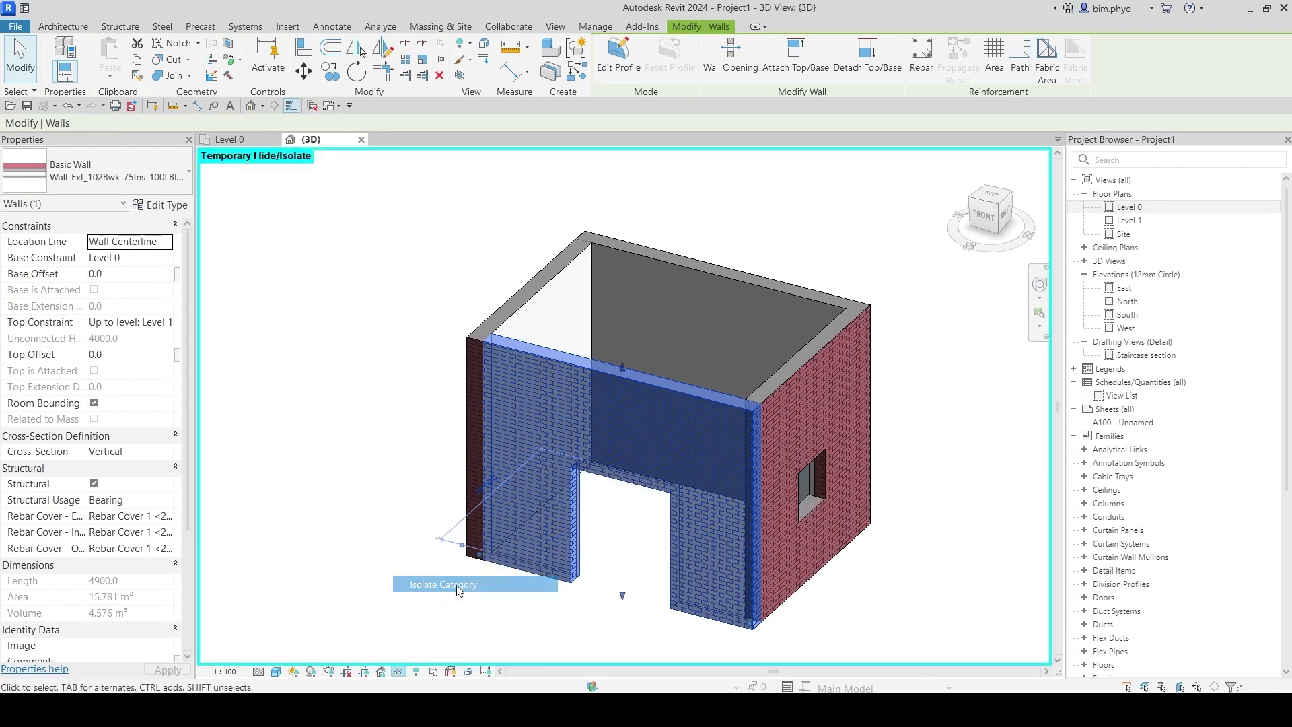
key("Escape")
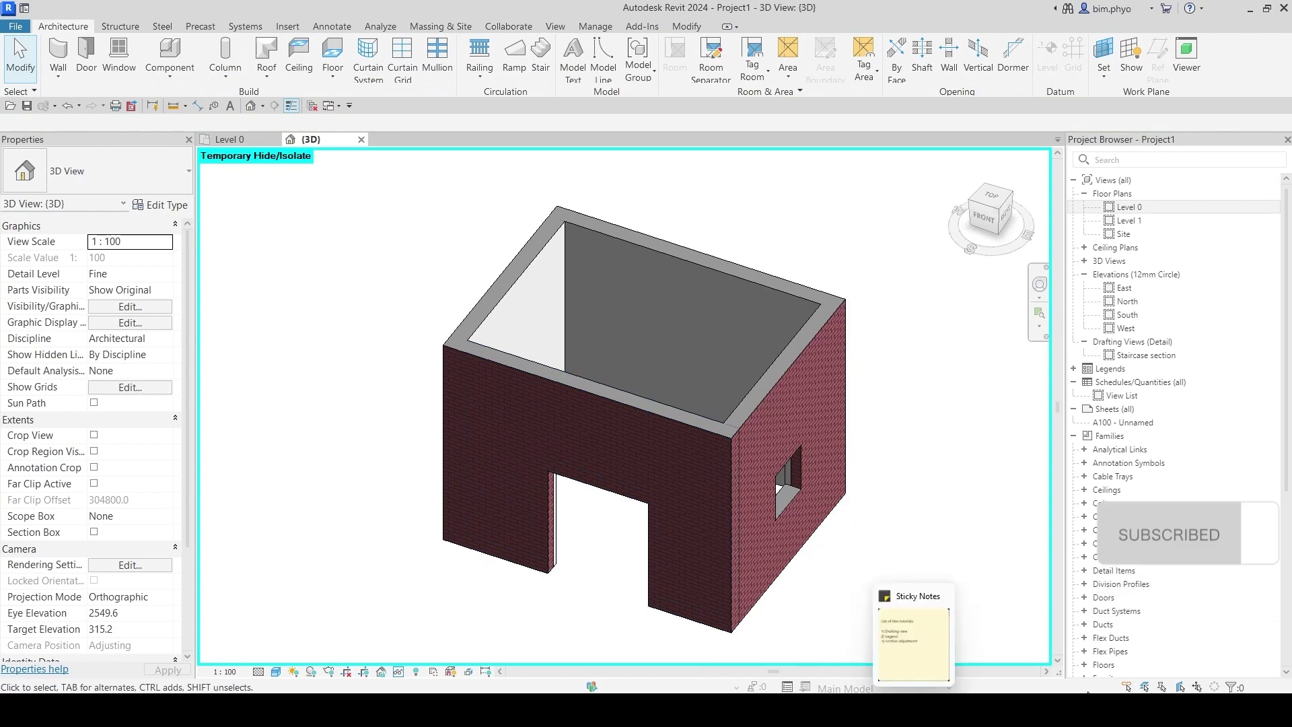
Add an 'HI' line below 'HR' in the Notepad notes and select the HR text.
left_click(915, 639)
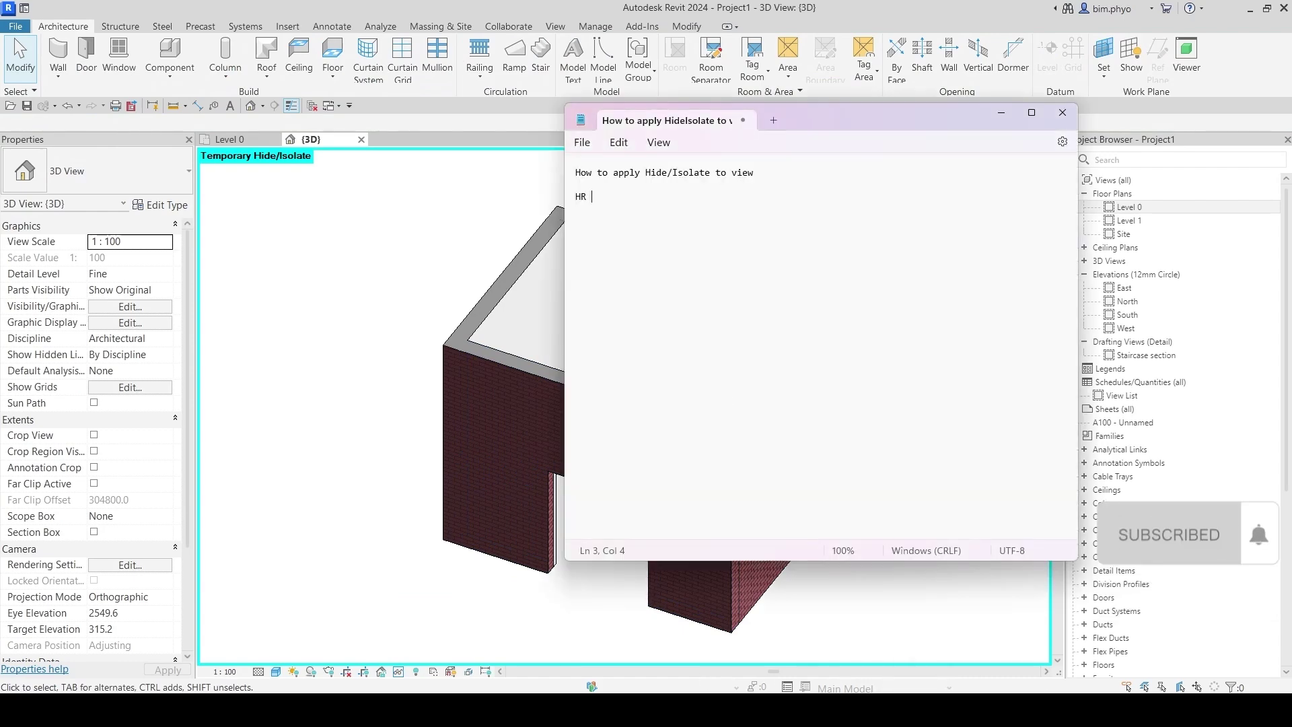
key("Return")
type("HI")
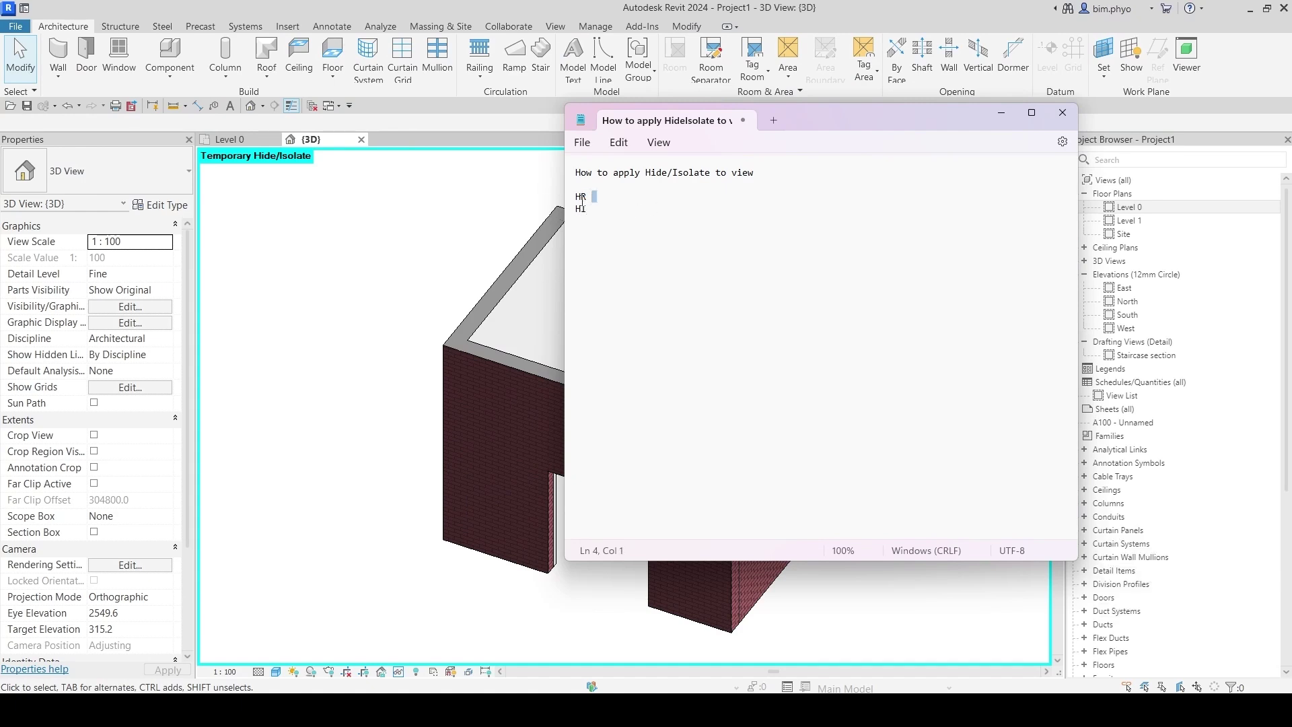
left_click_drag(587, 197, 559, 195)
Back in Revit, reset temporary isolation with the HR shortcut.
left_click(369, 334)
left_click(520, 427)
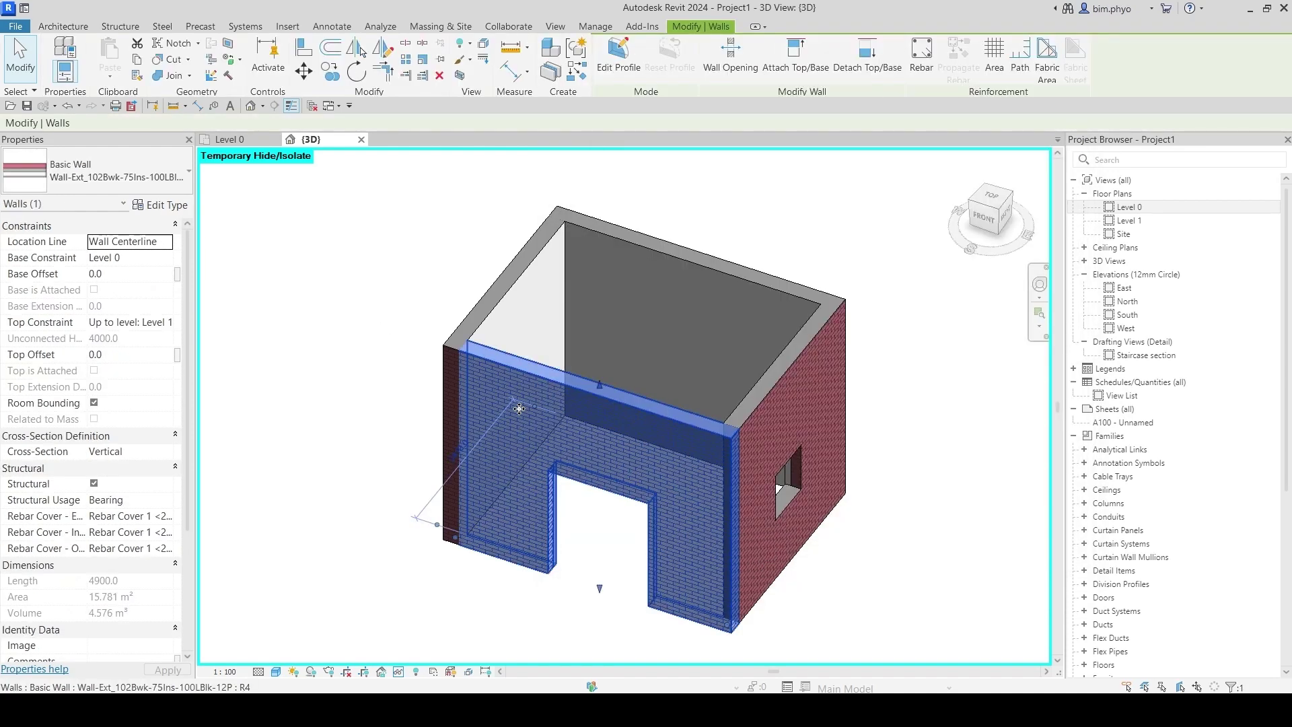
key("Escape")
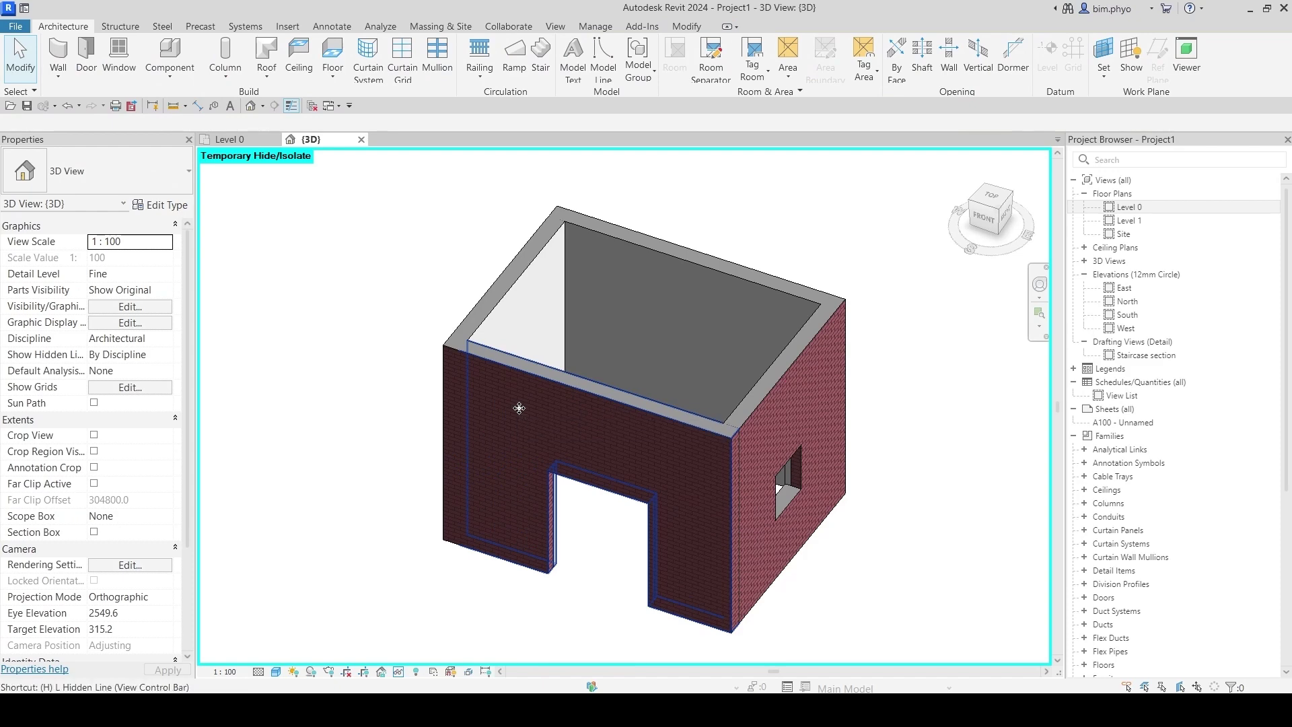
key("h")
key("r")
Isolate the front brick wall on its own with the HI shortcut.
left_click(493, 396)
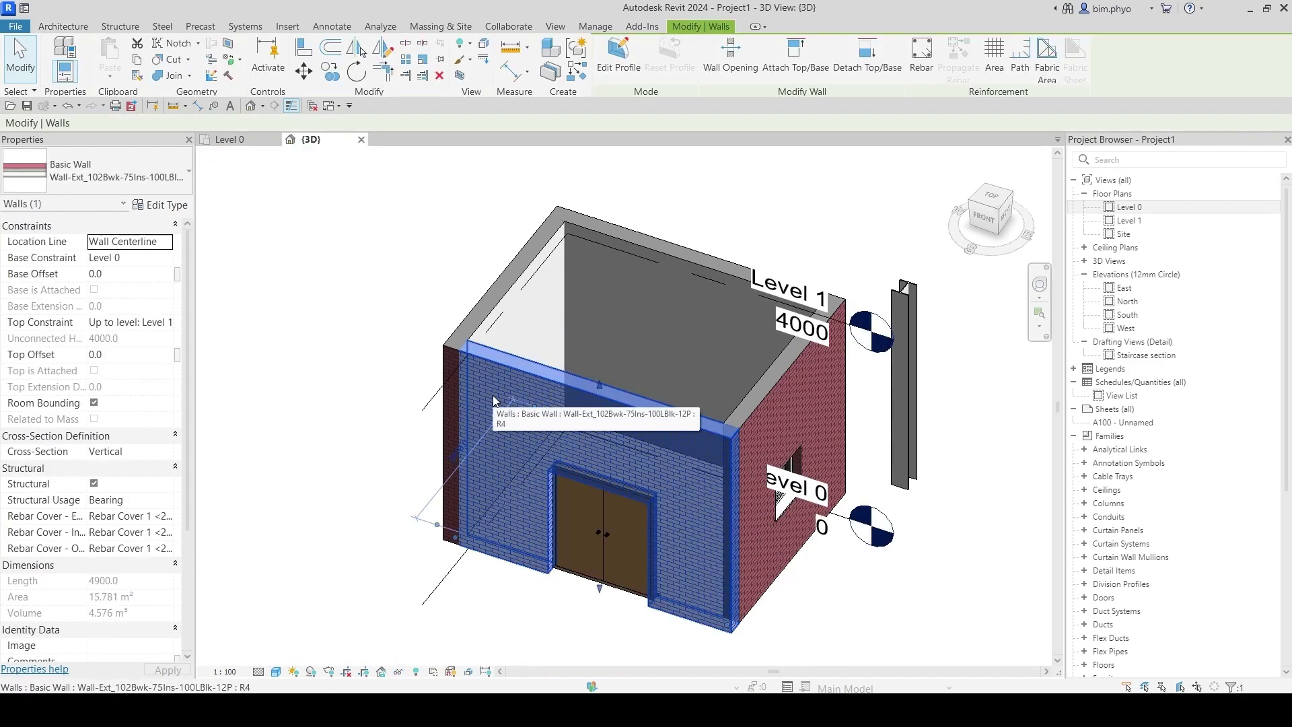
key("h")
key("i")
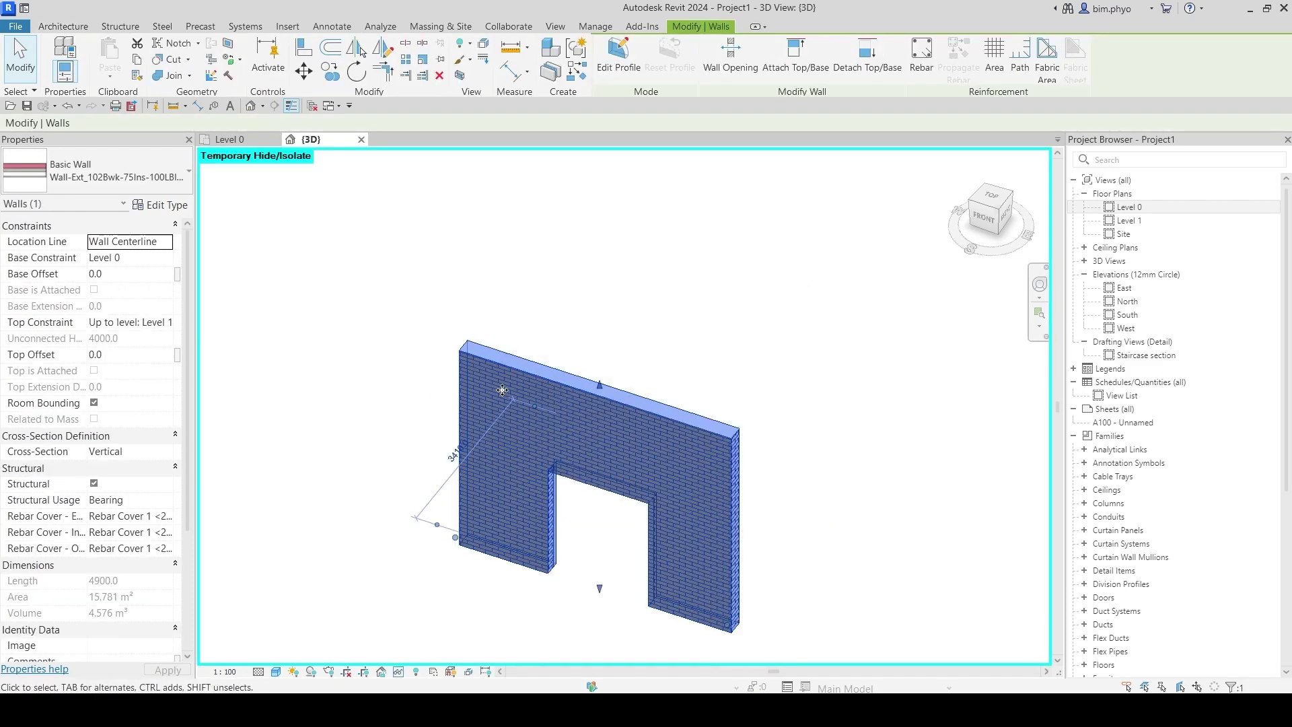
left_click(601, 530)
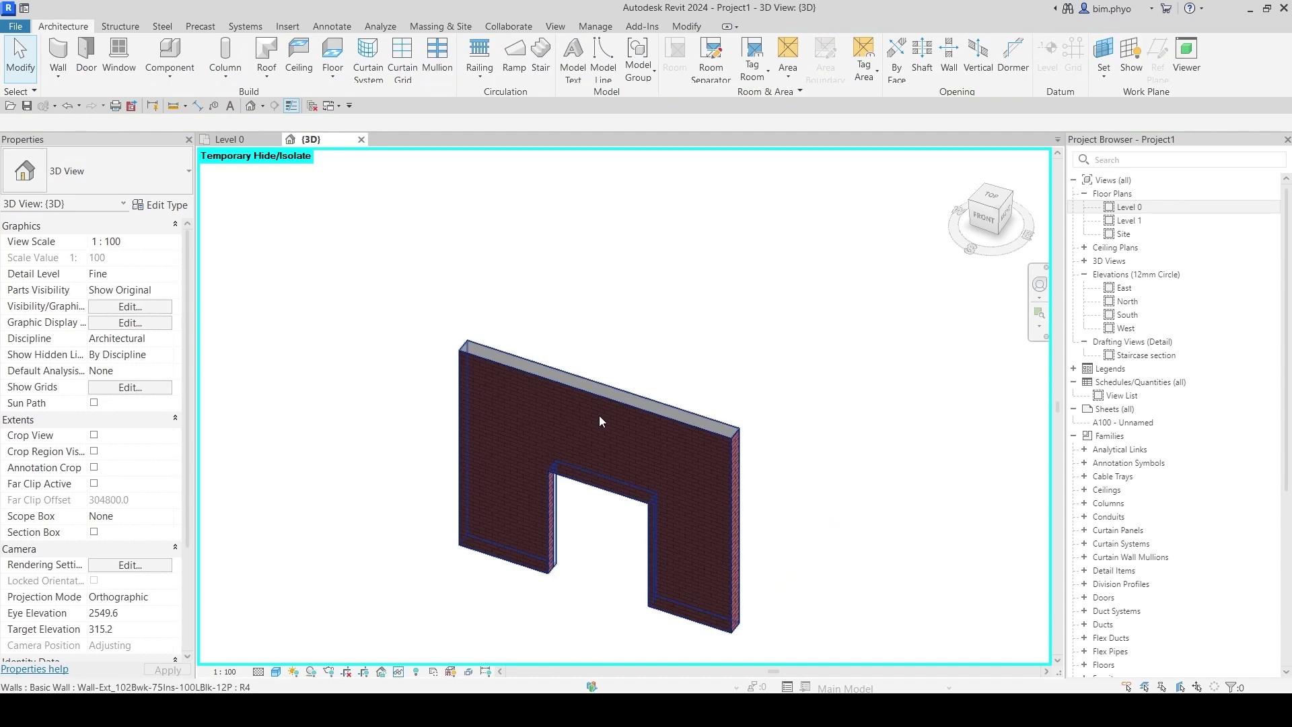
Reset Temporary Hide/Isolate to show the whole building and select the steel column.
left_click(399, 671)
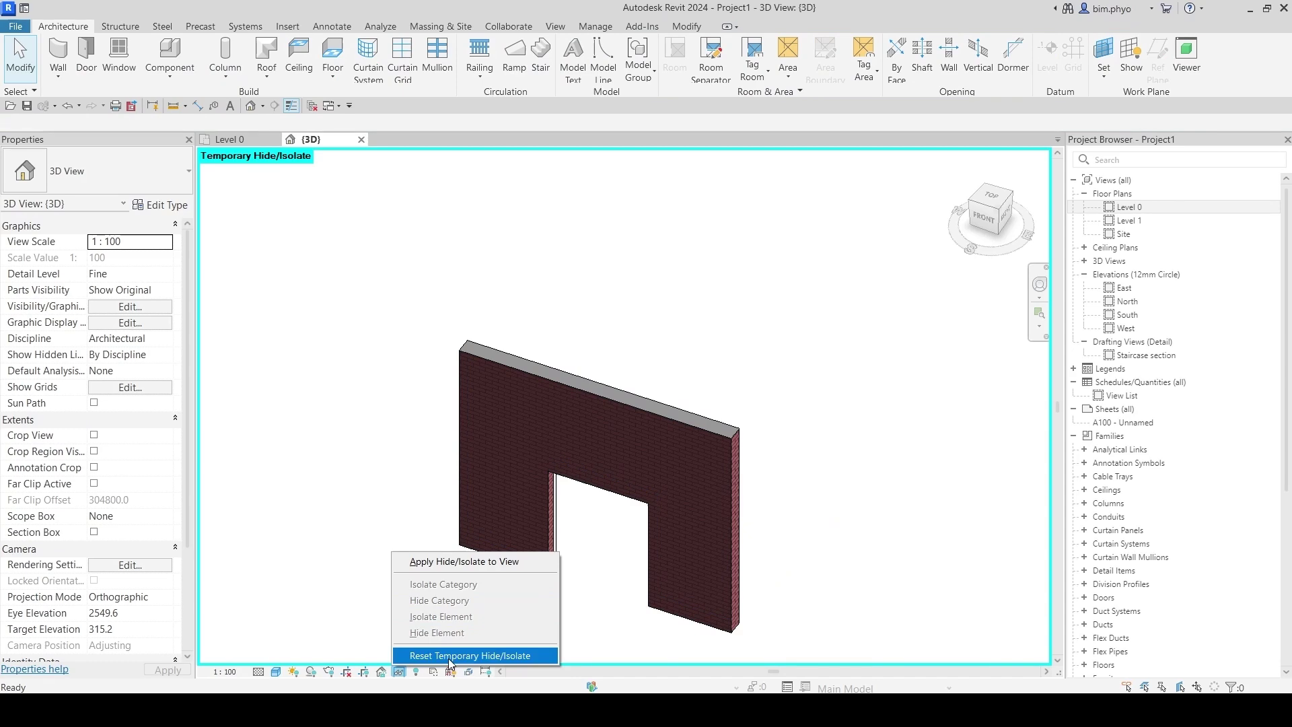
left_click(470, 655)
middle_click_drag(813, 406, 787, 430, "shift")
left_click(792, 424)
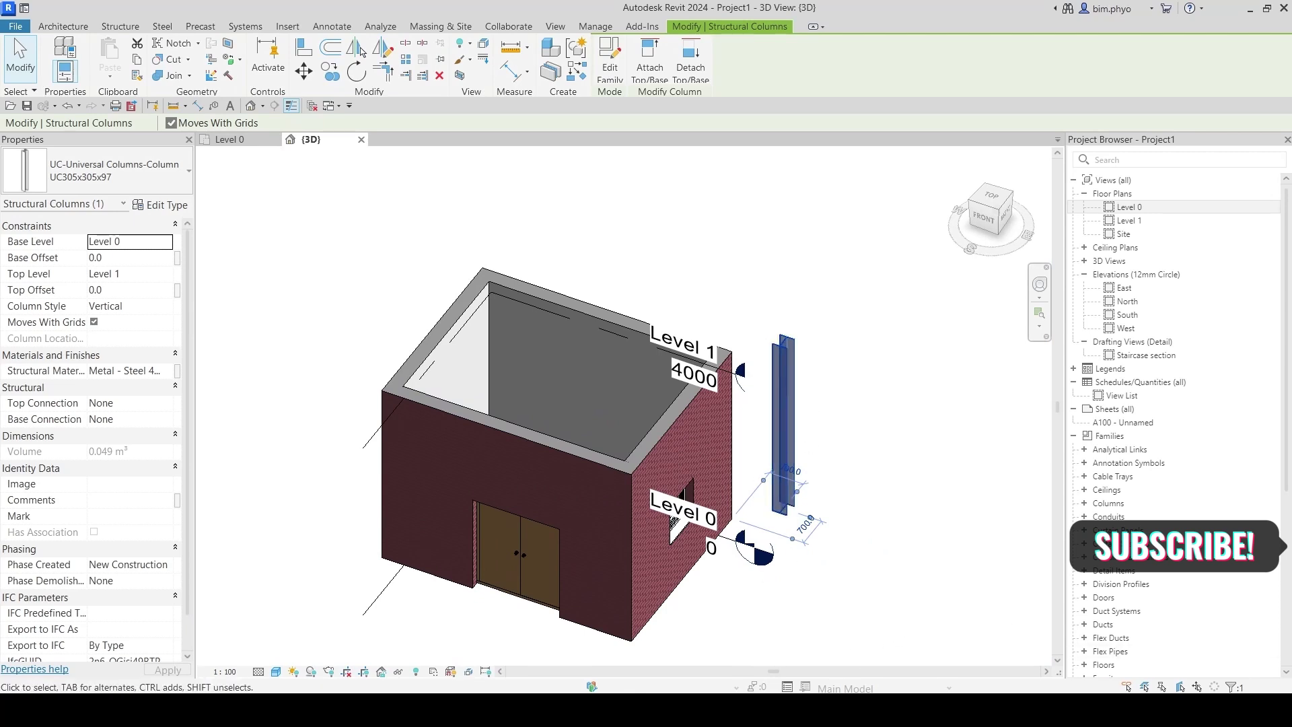
key("alt+Tab")
Note 'HH >>> Temporay hide element', 'HI >>> Temporary isolate element' and 'Rest temporary hide/isolte >>>'.
type("HH")
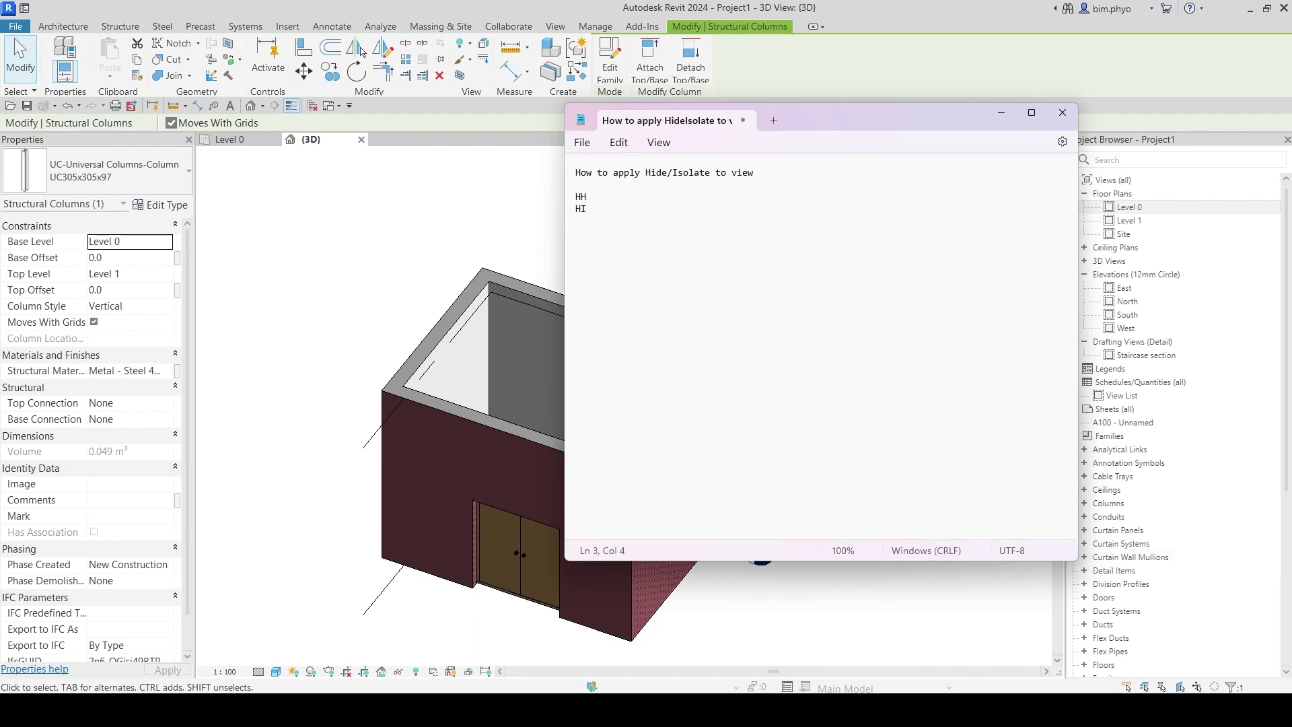
type(">>> Temp")
type("oray hide element HI  >>> ")
type("Tempo")
type("rary isolate")
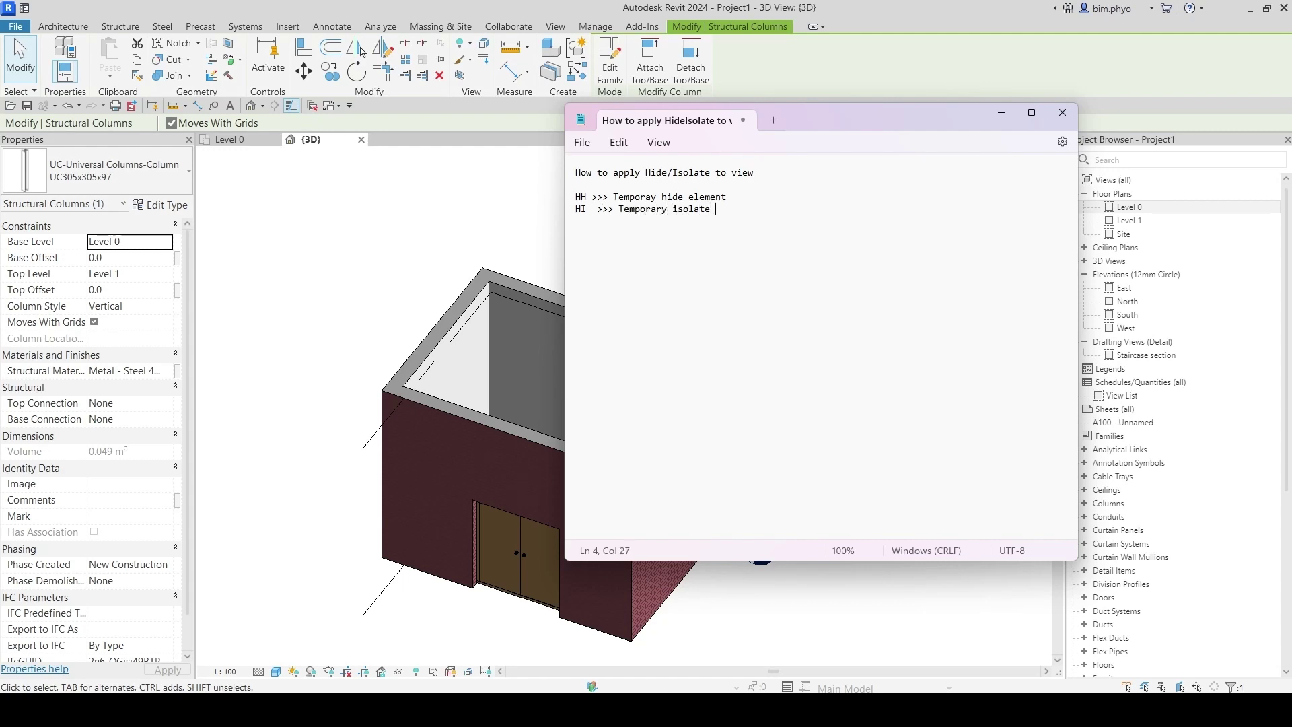
type(" element")
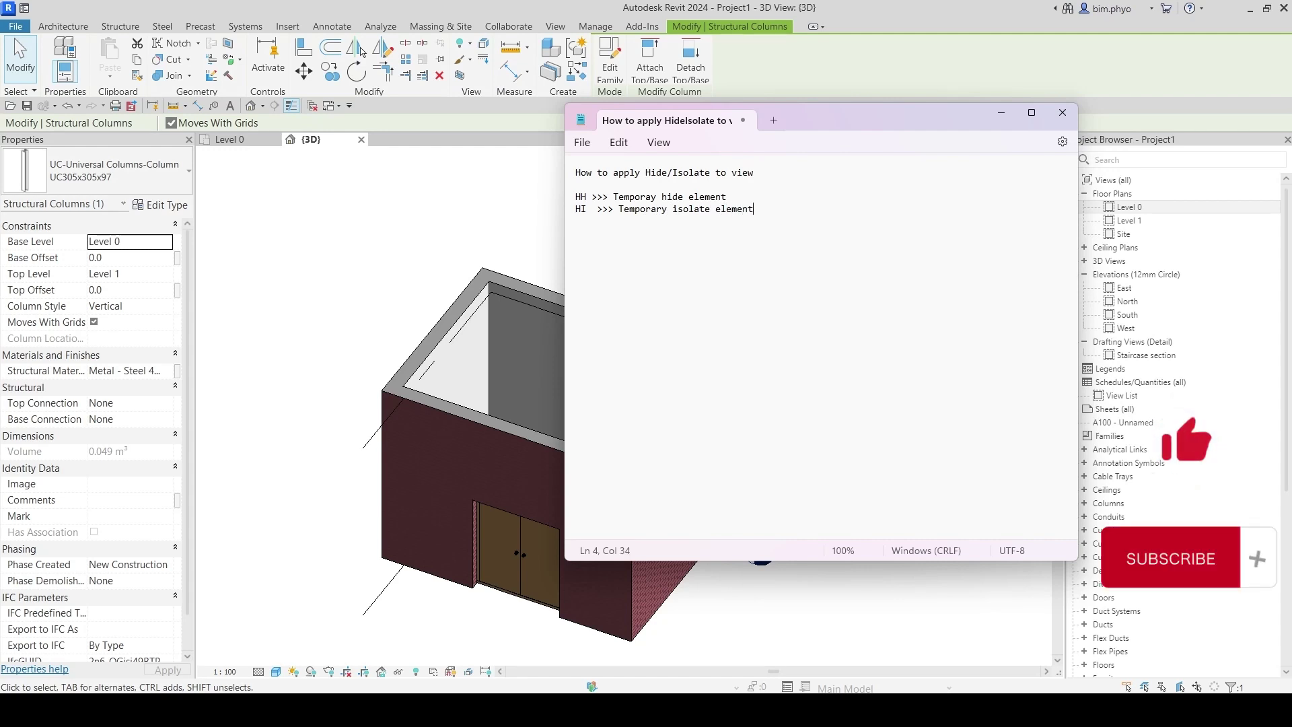
key("Return")
key("Return")
type("Rest temp")
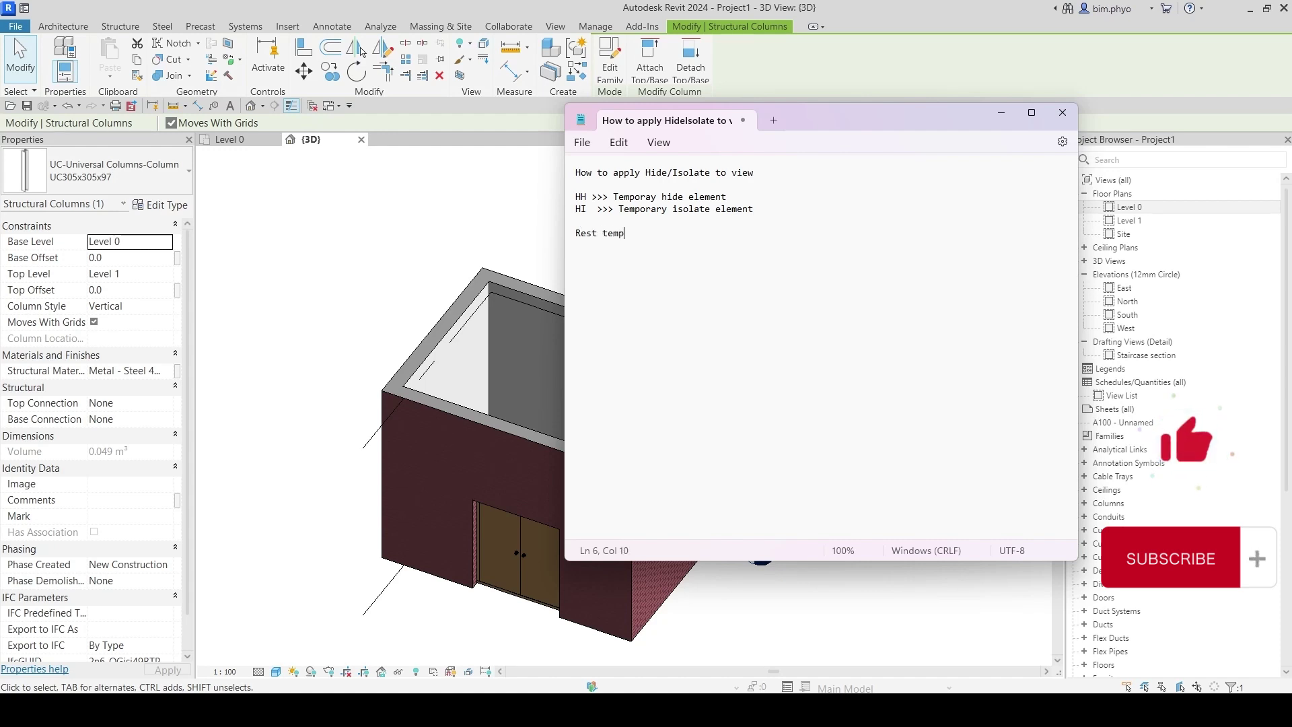
type("orary ")
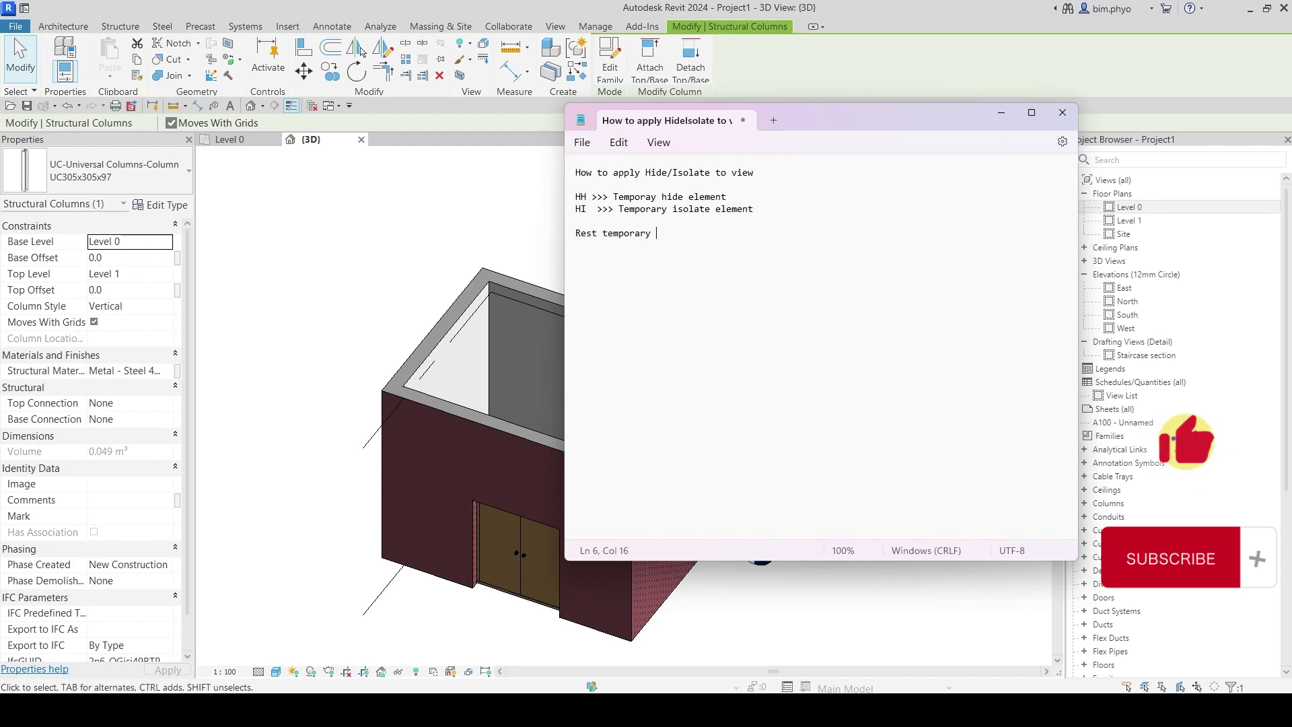
type("hide/")
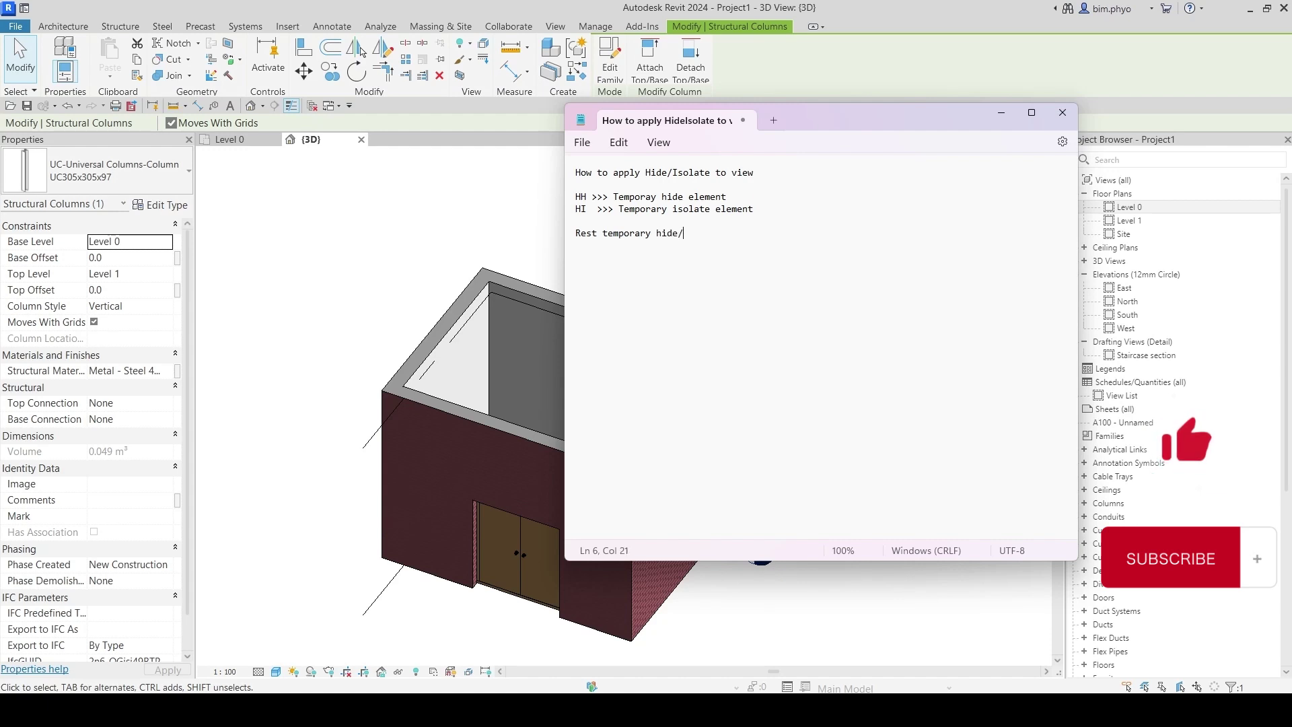
type("isolte")
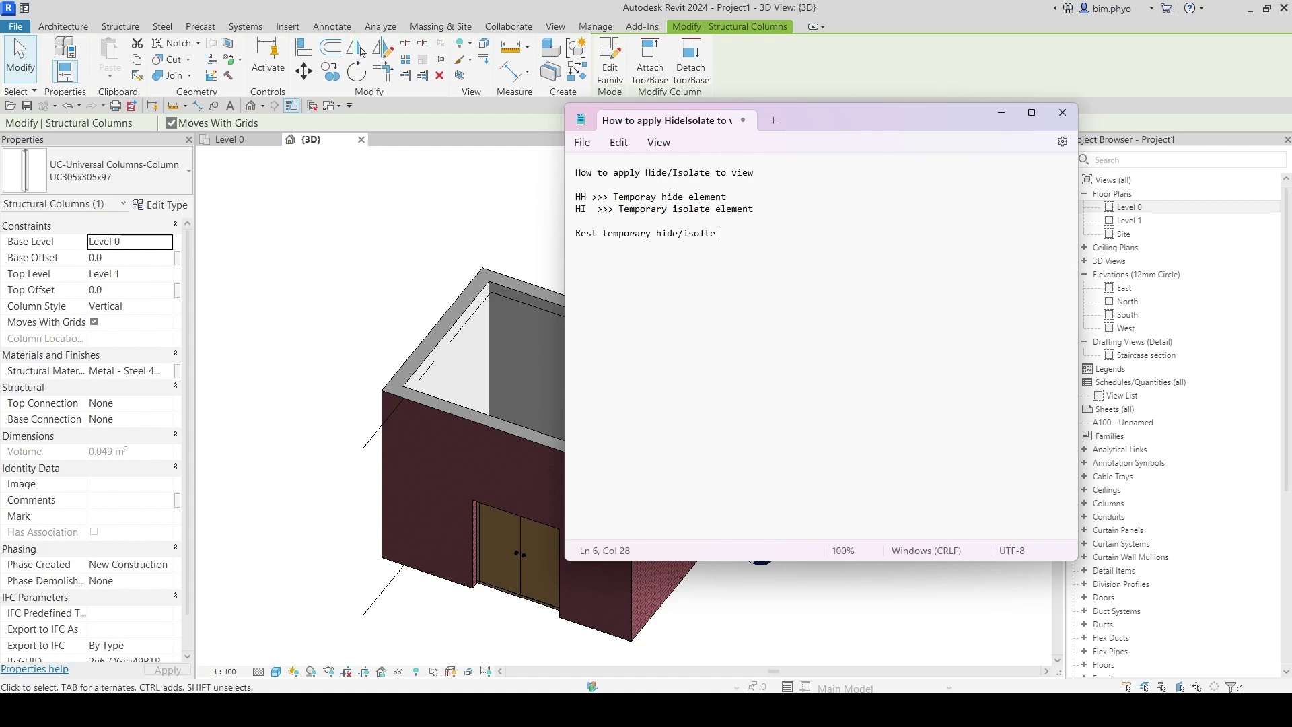
type(" >>> HR")
Review the hide, isolate and reset note lines, then return to Revit's front wall.
left_click_drag(754, 233, 555, 233)
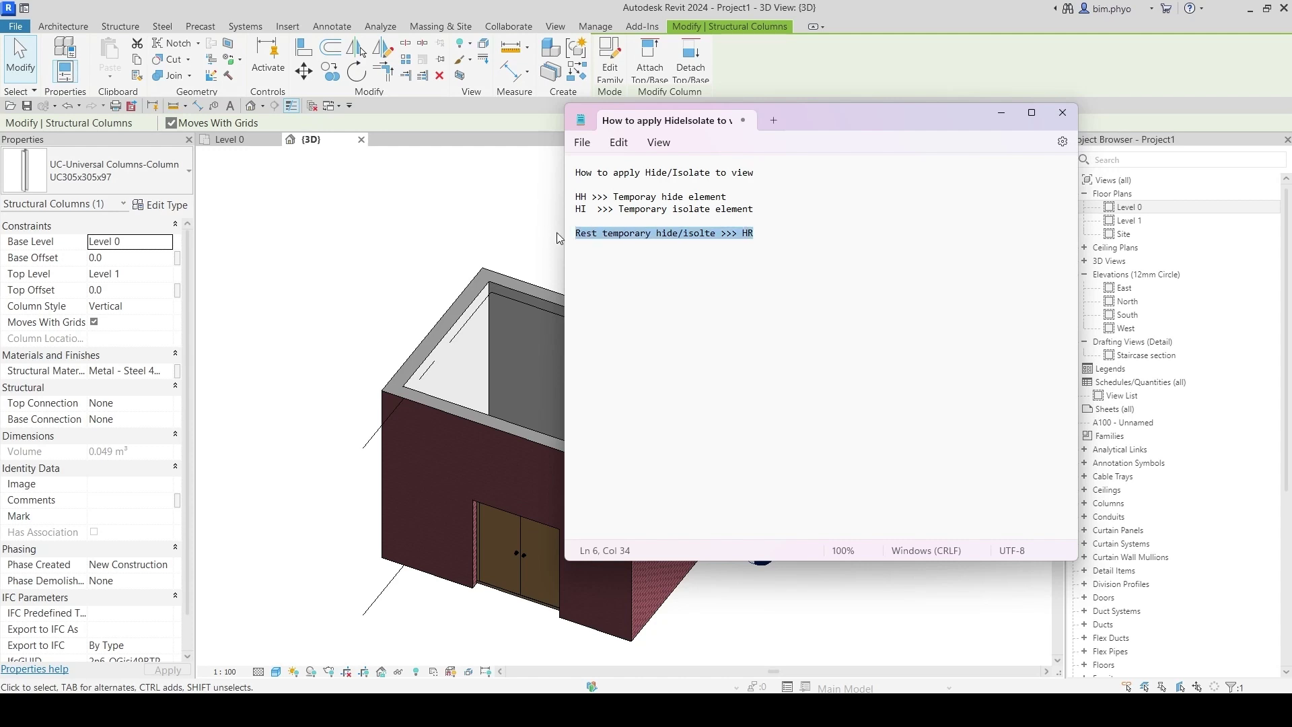
left_click(762, 231)
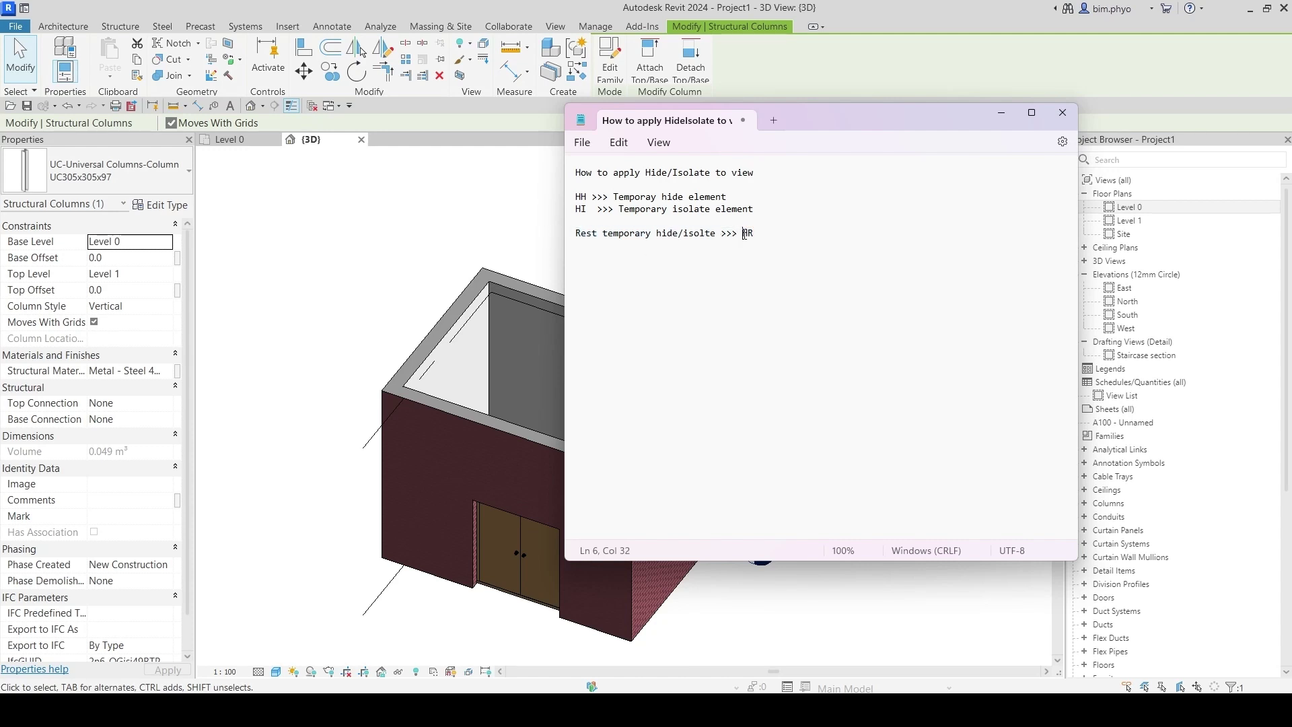
left_click(664, 208)
left_click_drag(736, 198, 602, 197)
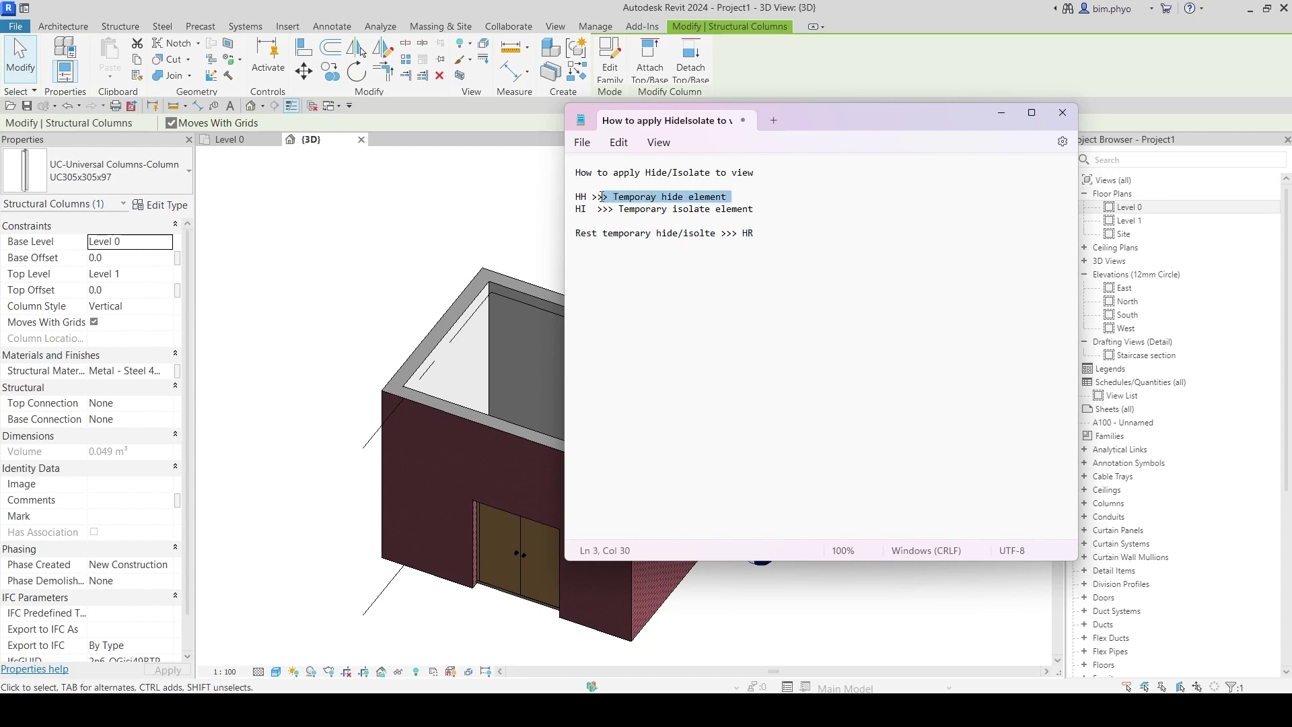
left_click(587, 197)
left_click_drag(772, 219, 612, 213)
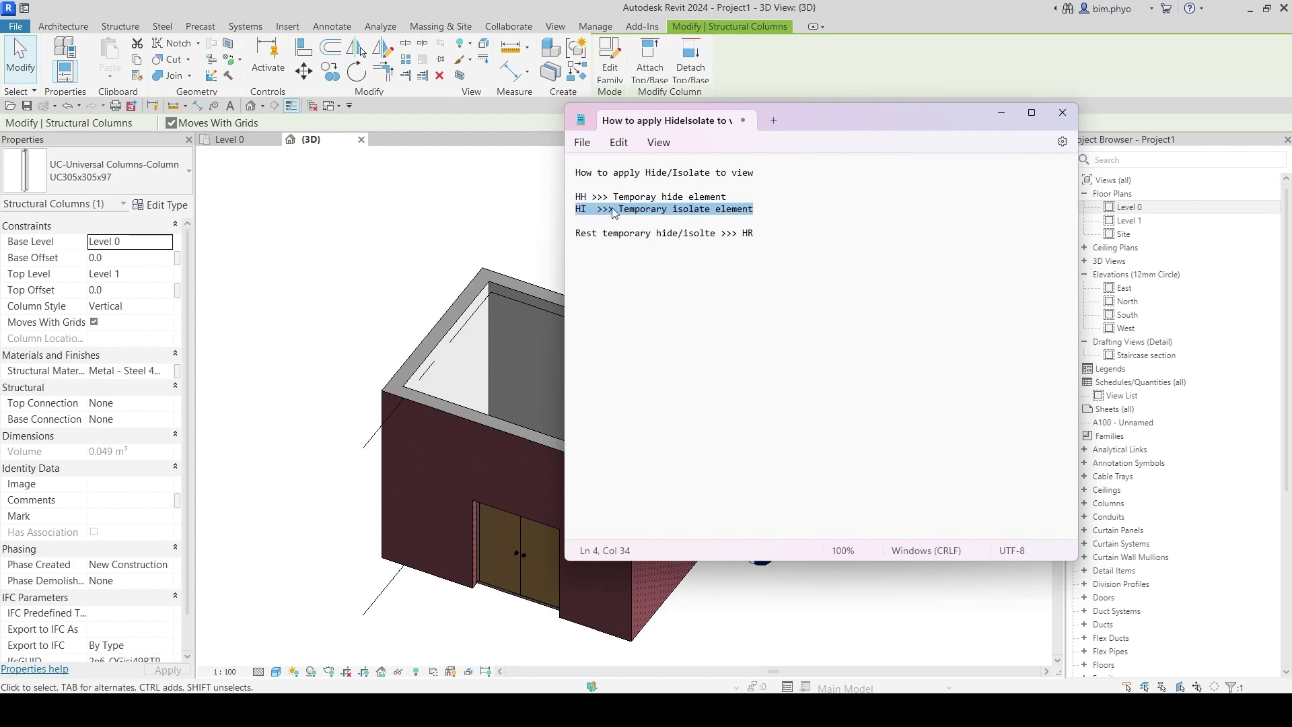
left_click_drag(756, 233, 564, 233)
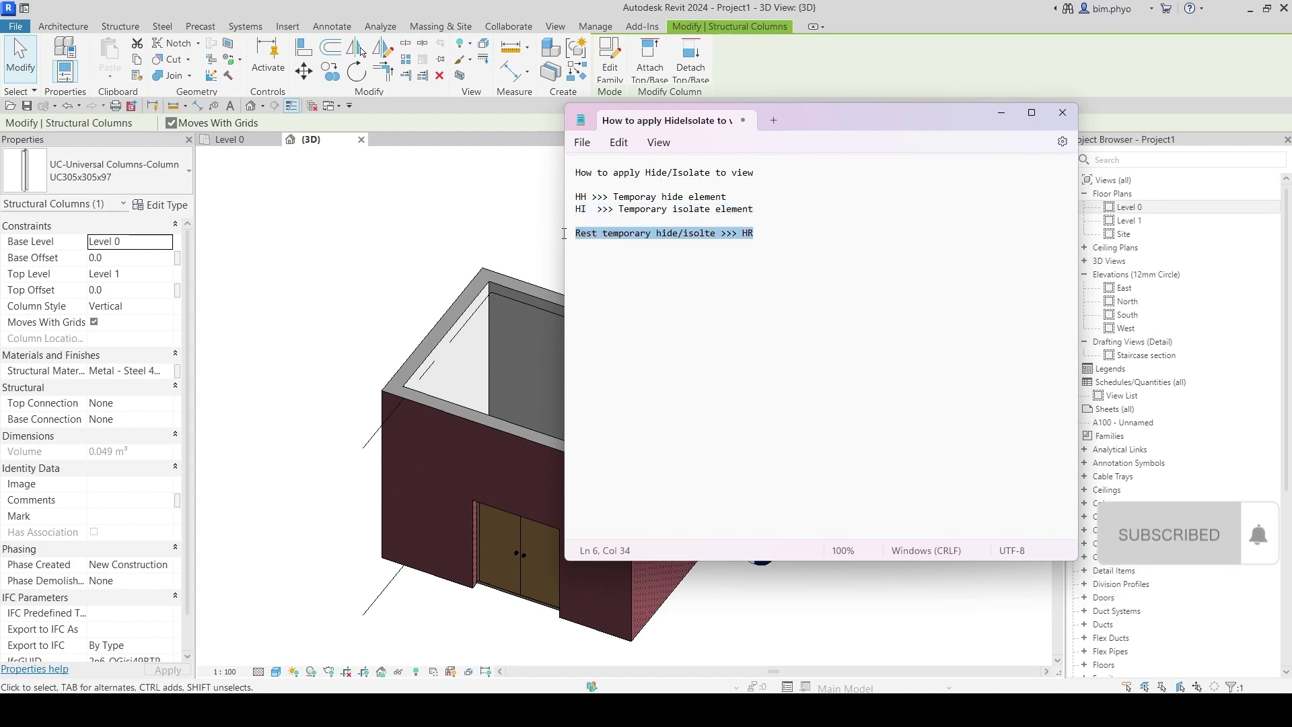
left_click(739, 222)
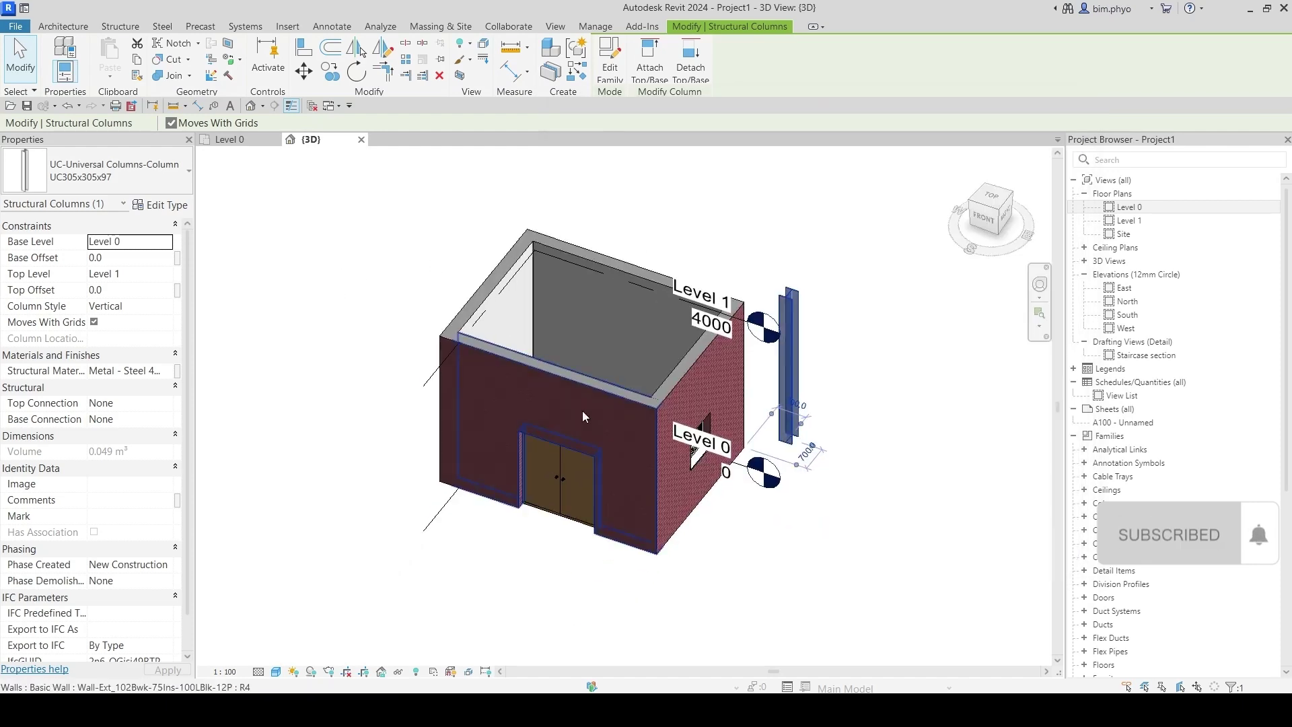
left_click(604, 397)
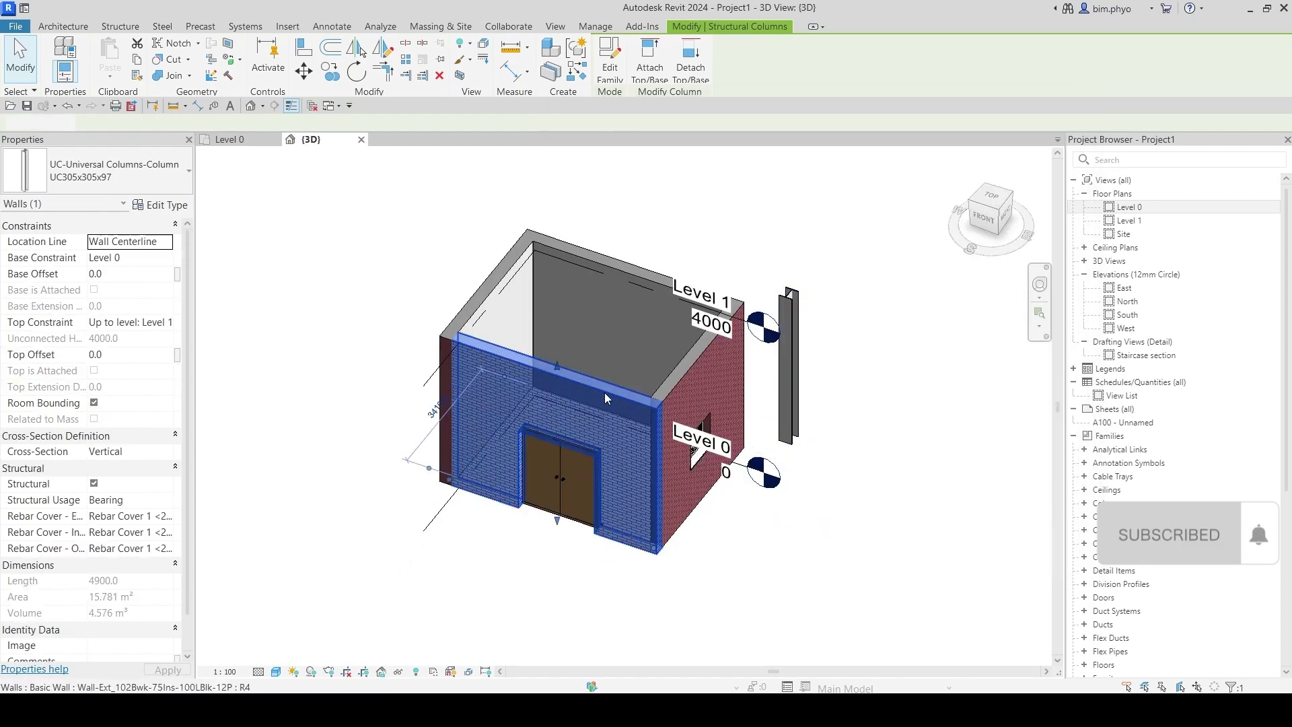
Hide the front, right, back and left walls, floor slab and steel column with HH.
key("h")
key("h")
left_click(716, 411)
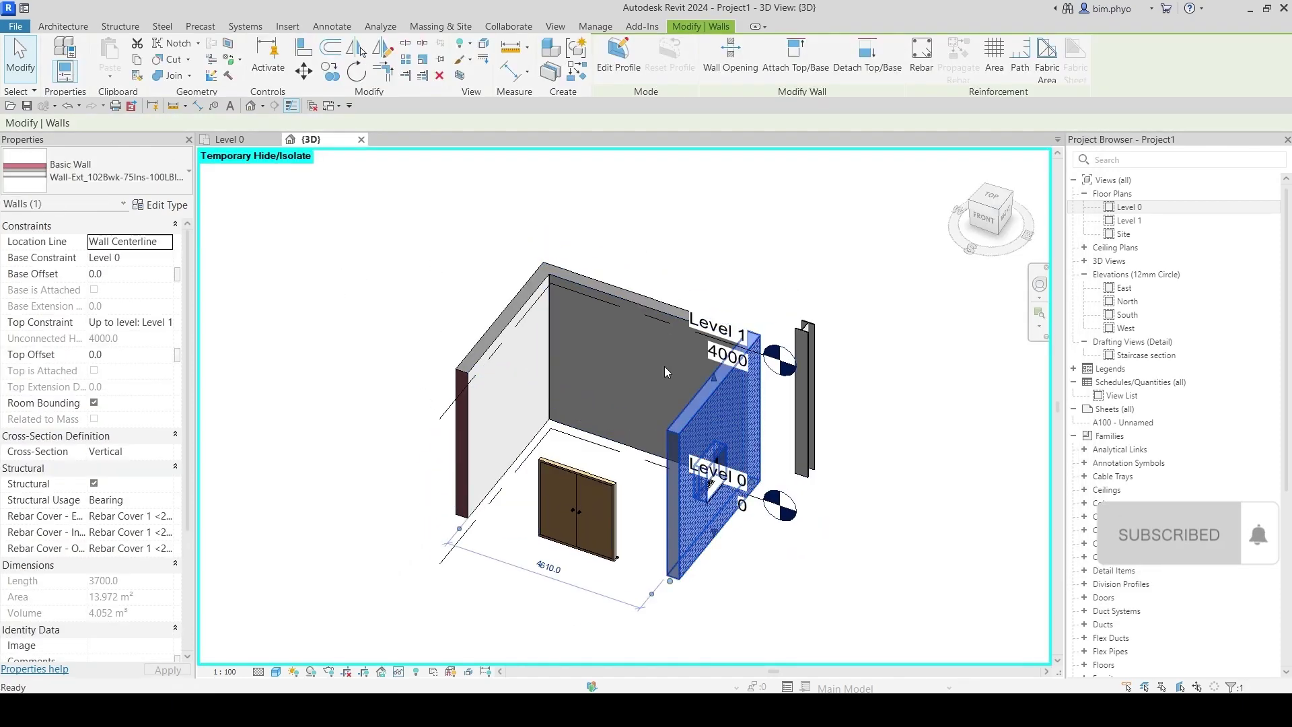
key("h")
key("h")
left_click(623, 337)
key("h")
key("h")
left_click(516, 392)
key("h")
key("h")
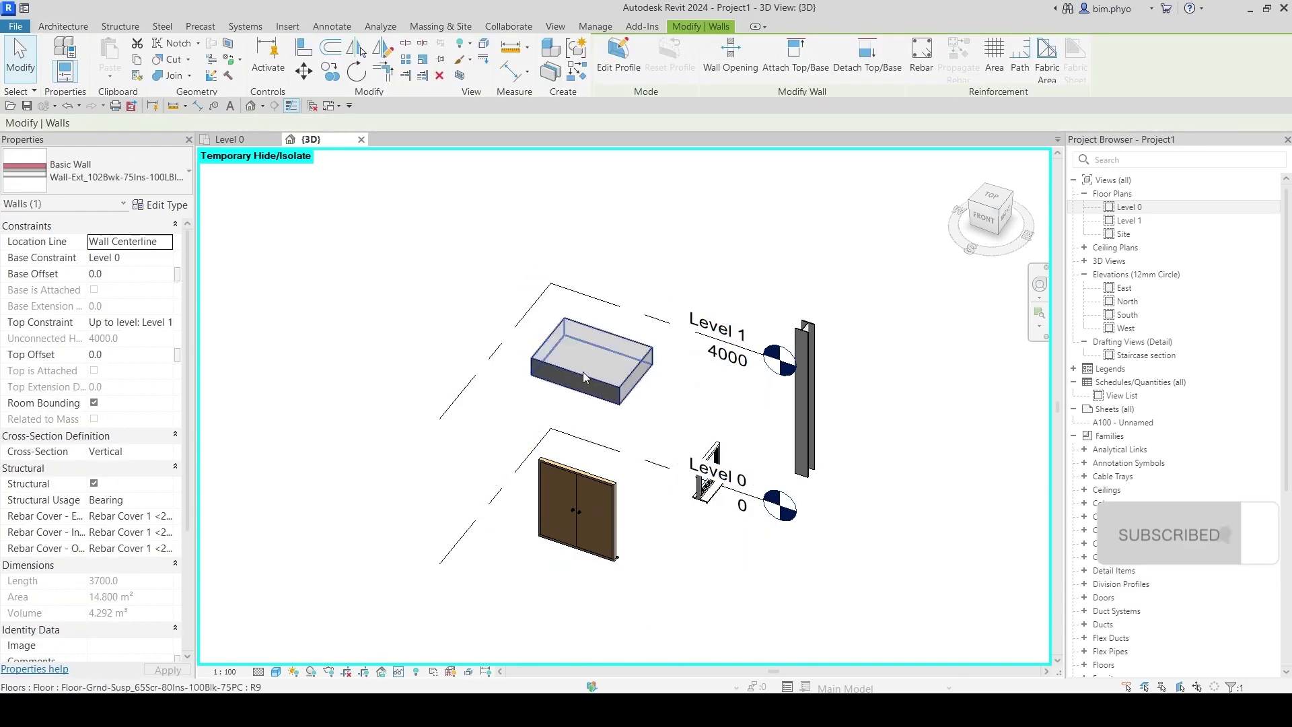
left_click(583, 377)
key("h")
key("h")
left_click(804, 404)
key("h")
key("h")
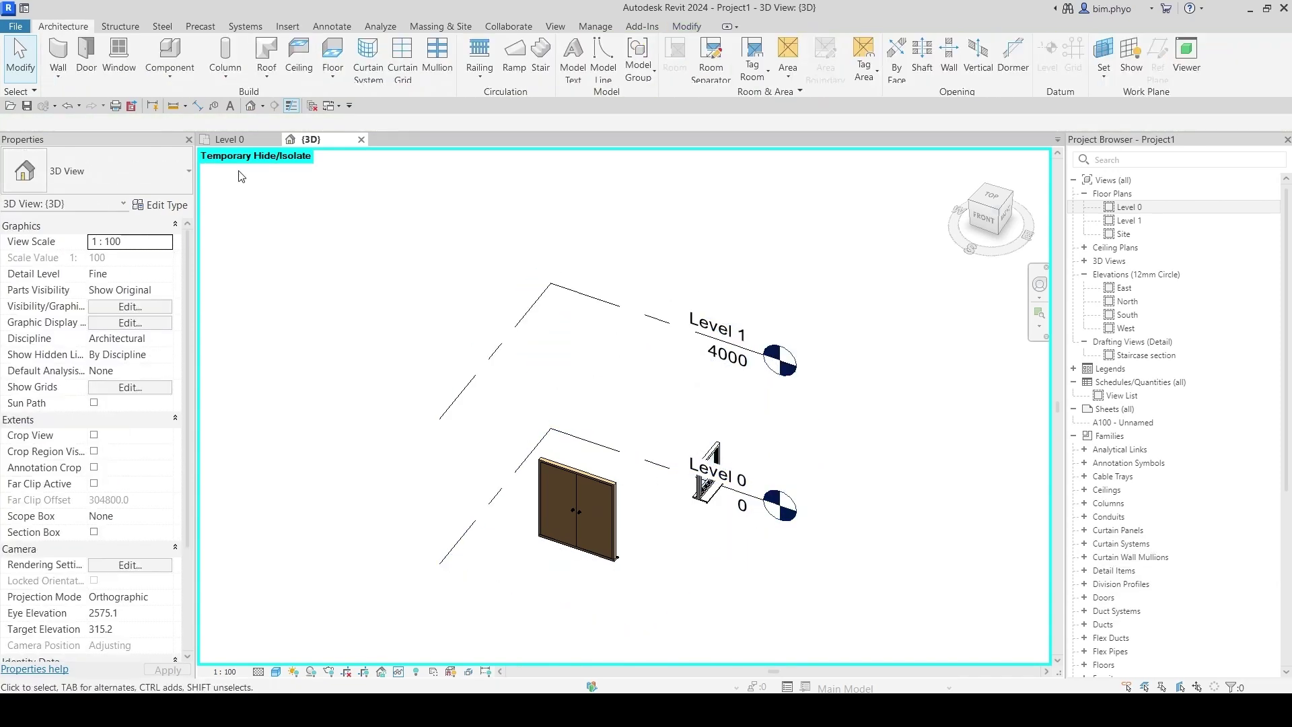